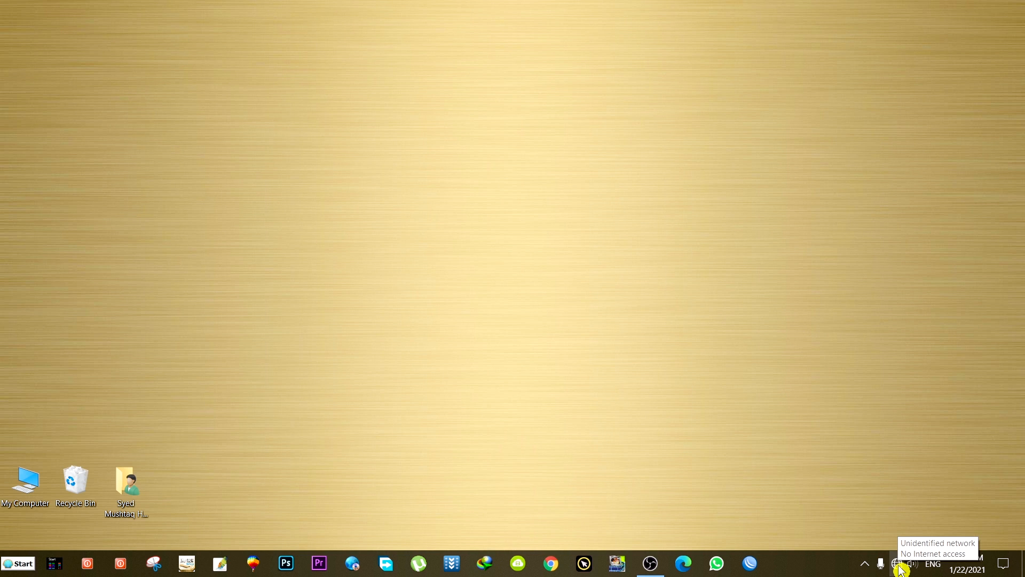
- Check the current network status in the Ethernet network settings, then close them
{"action": "left_click", "coordinate": [899, 567]}
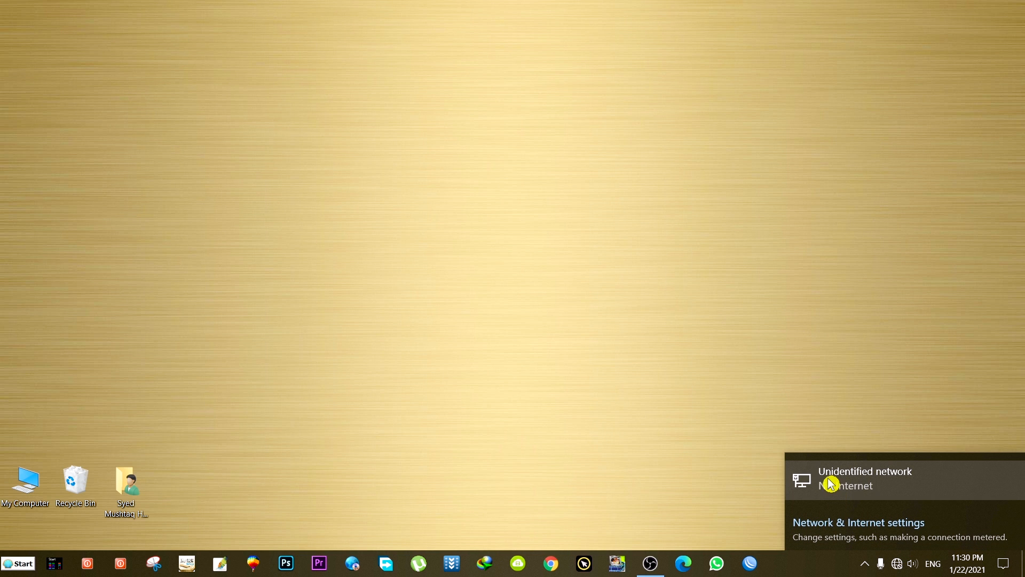
{"action": "left_click", "coordinate": [858, 479]}
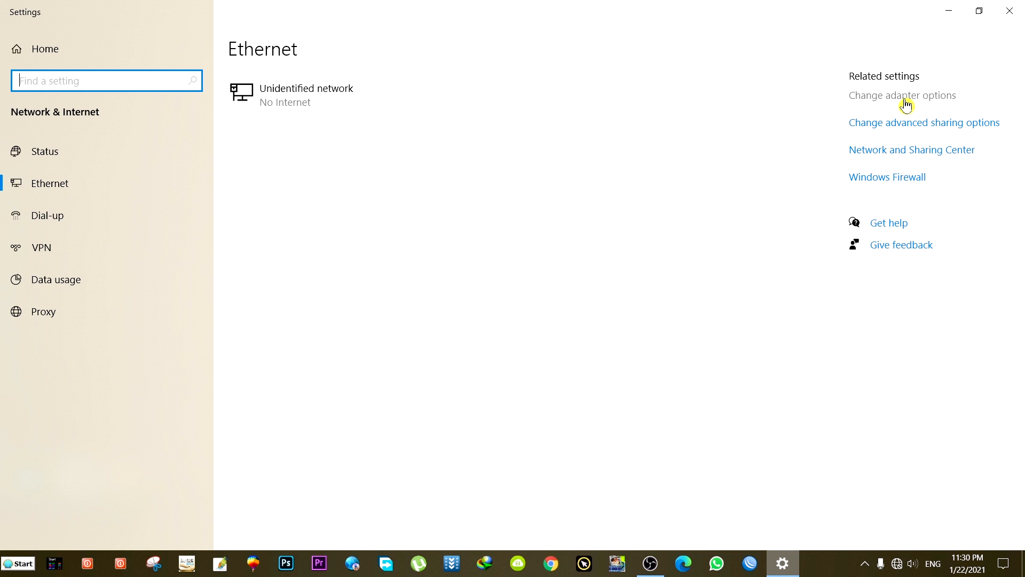
{"action": "left_click", "coordinate": [1009, 16]}
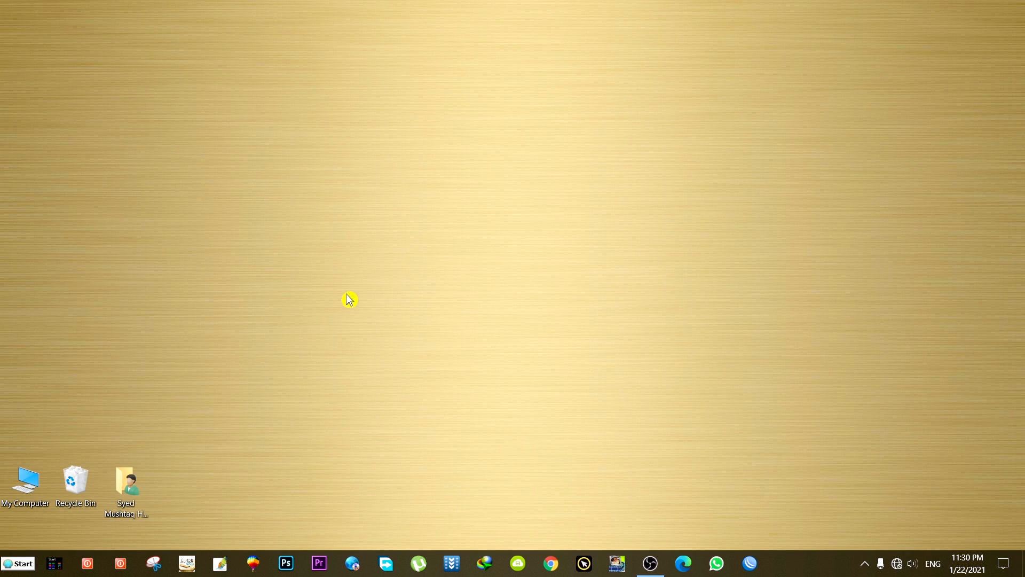
- Open Control Panel's Network and Sharing Center from the Start menu
{"action": "left_click", "coordinate": [57, 570]}
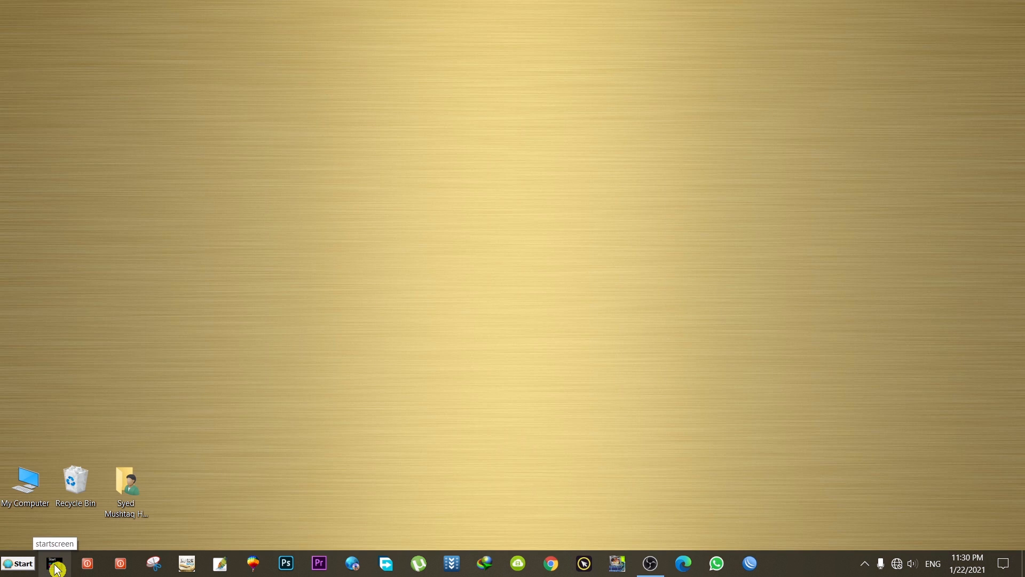
{"action": "left_click", "coordinate": [56, 569]}
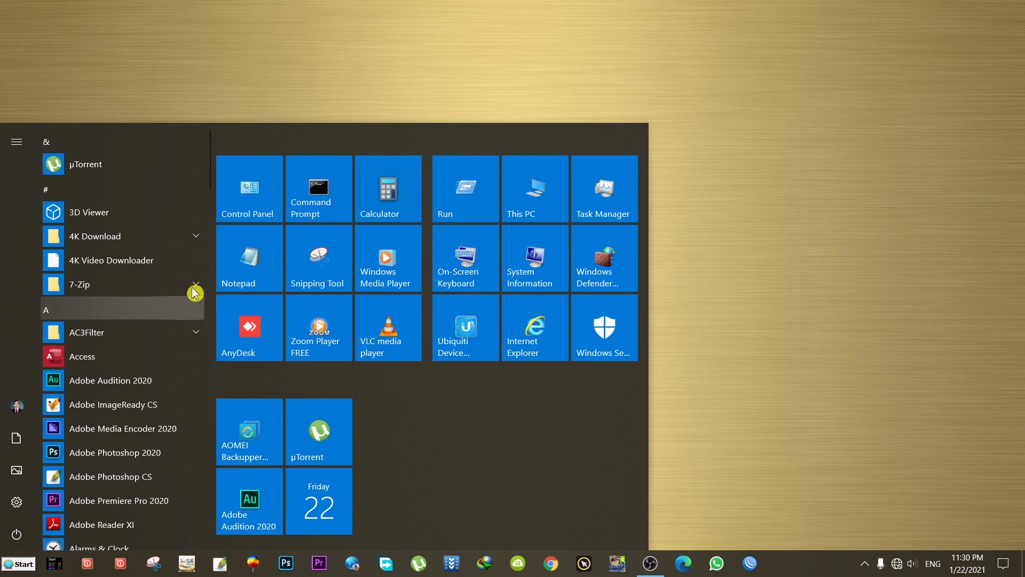
{"action": "left_click", "coordinate": [257, 191]}
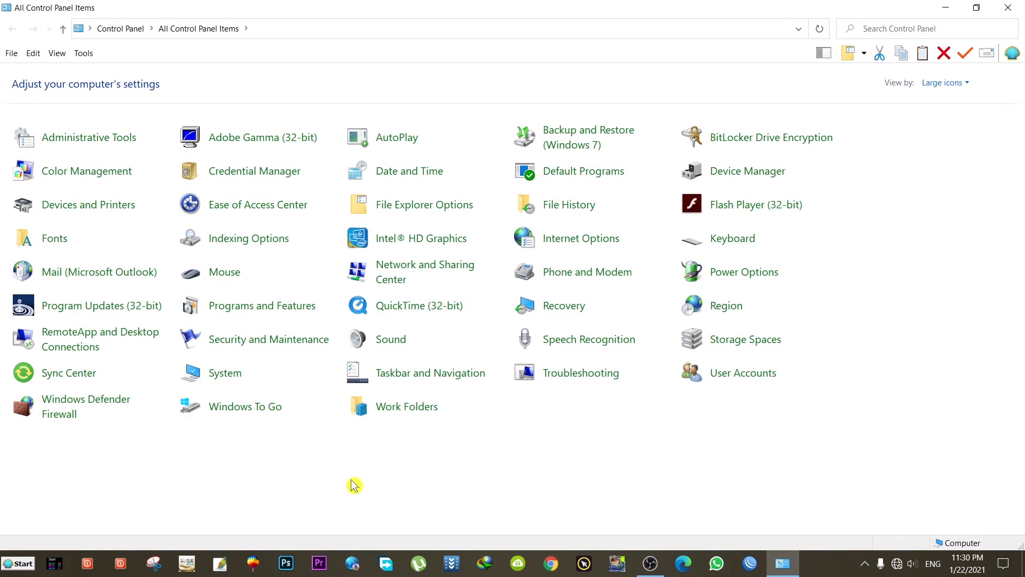
{"action": "left_click", "coordinate": [425, 271]}
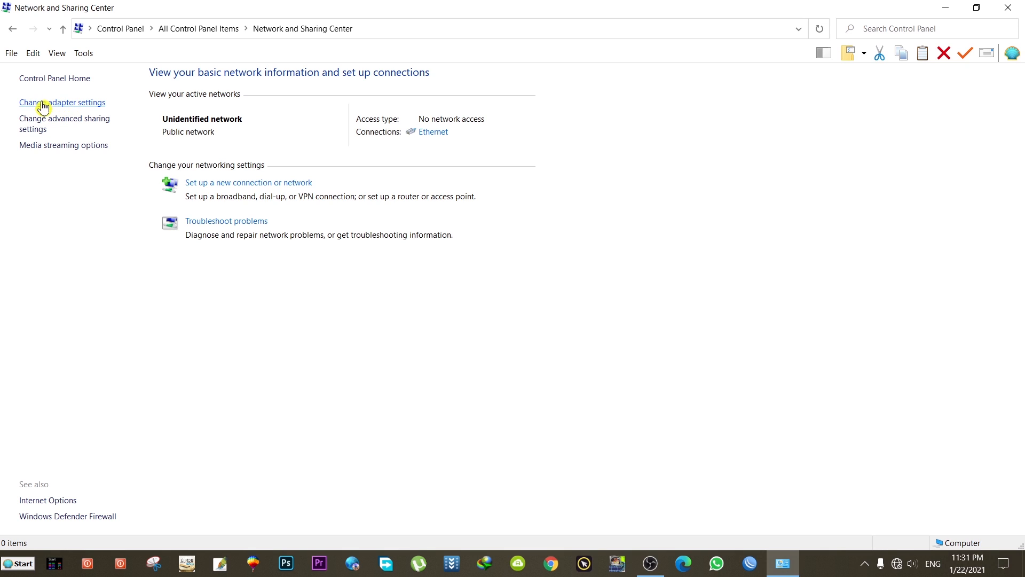
- Open the Ethernet adapter's Properties from Change adapter settings and center the dialog
{"action": "left_click", "coordinate": [61, 106]}
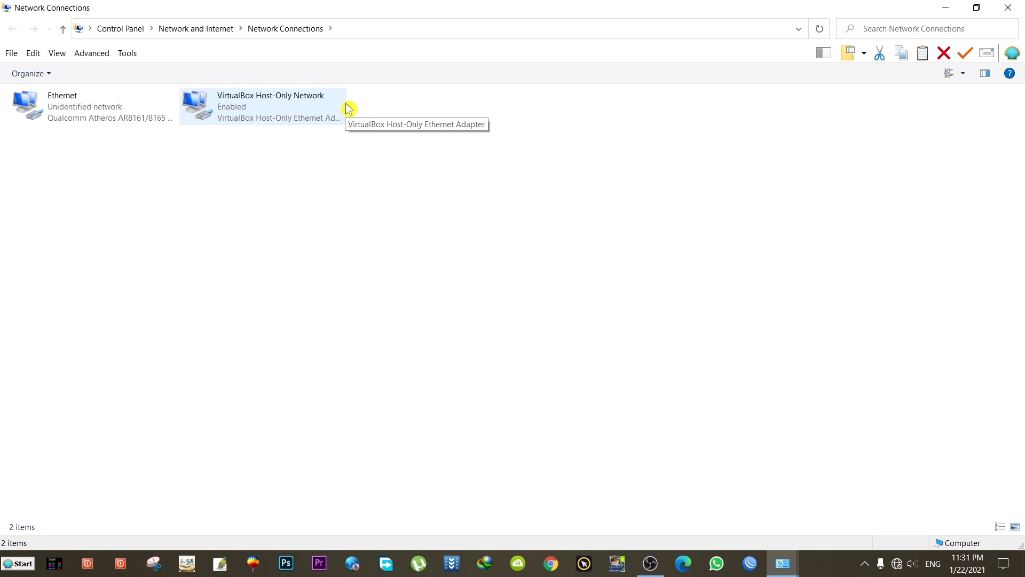
{"action": "left_click", "coordinate": [63, 106]}
{"action": "right_click", "coordinate": [61, 103]}
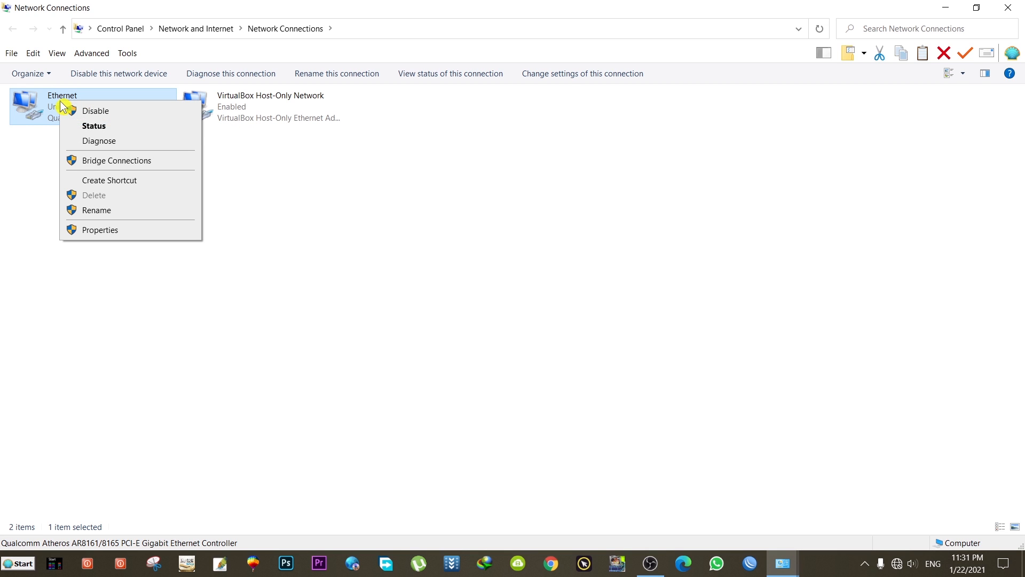
{"action": "left_click", "coordinate": [116, 234]}
{"action": "left_click_drag", "start_coordinate": [152, 72], "coordinate": [473, 93]}
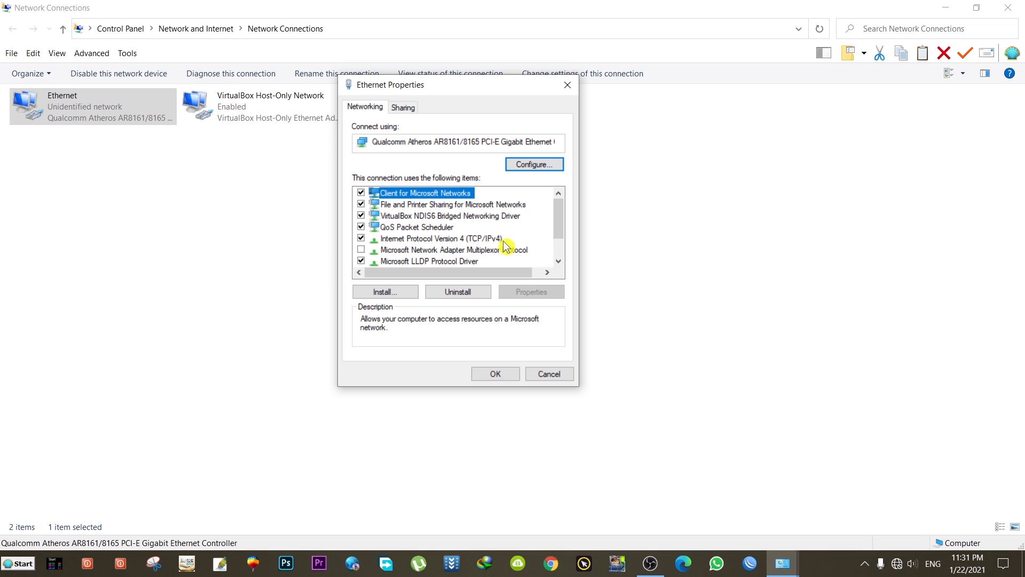
- Open Ethernet's TCP/IPv4 properties and select 'Use the following IP address'
{"action": "left_click", "coordinate": [480, 241]}
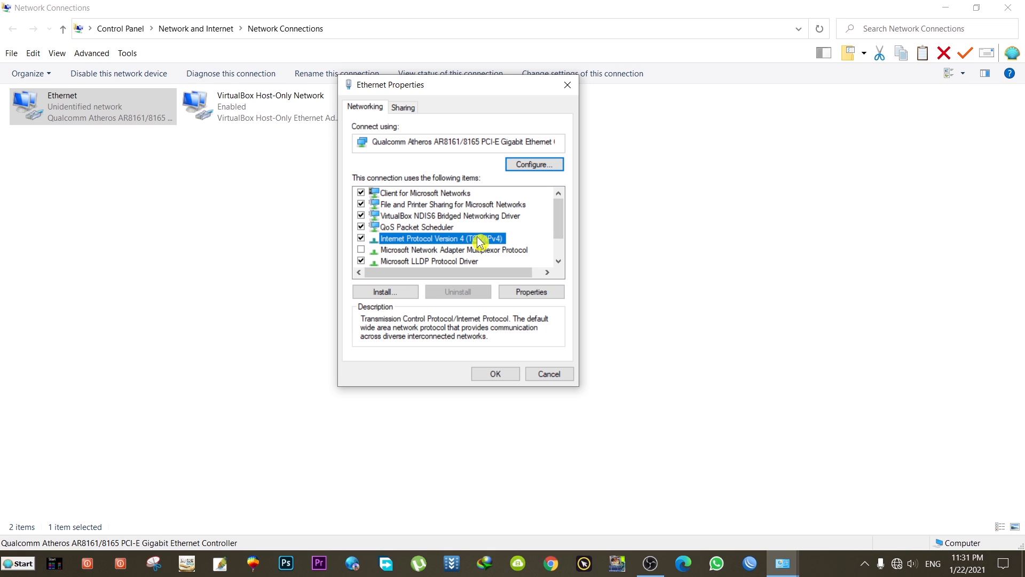
{"action": "double_click", "coordinate": [464, 240]}
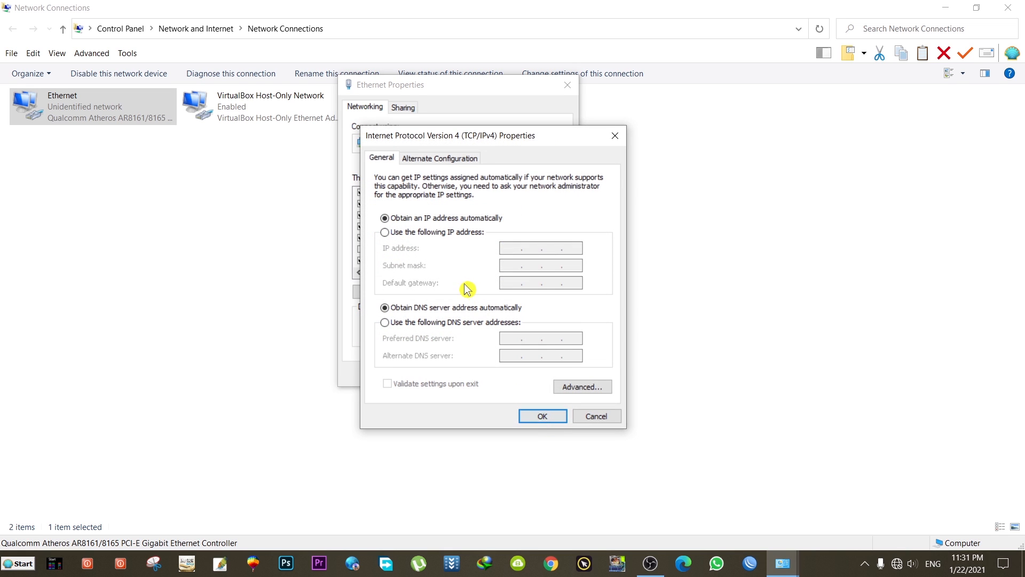
{"action": "left_click_drag", "start_coordinate": [545, 138], "coordinate": [451, 91]}
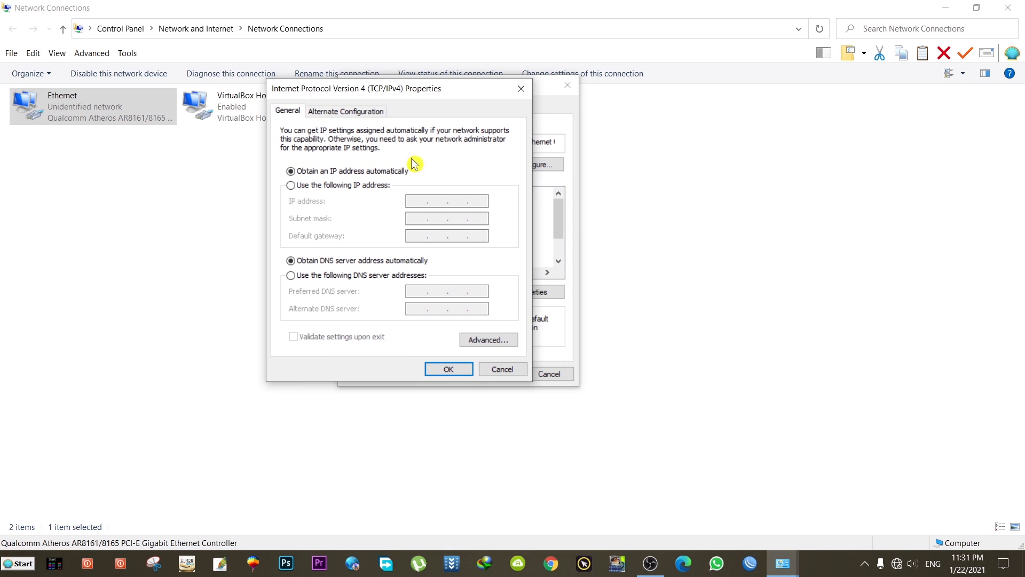
{"action": "left_click", "coordinate": [291, 186]}
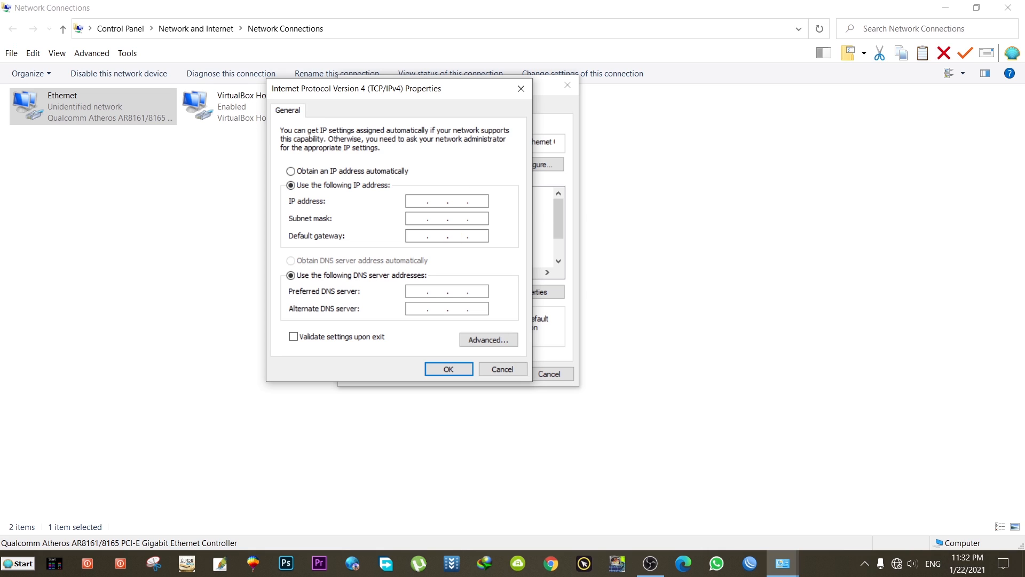
{"action": "left_click", "coordinate": [291, 171]}
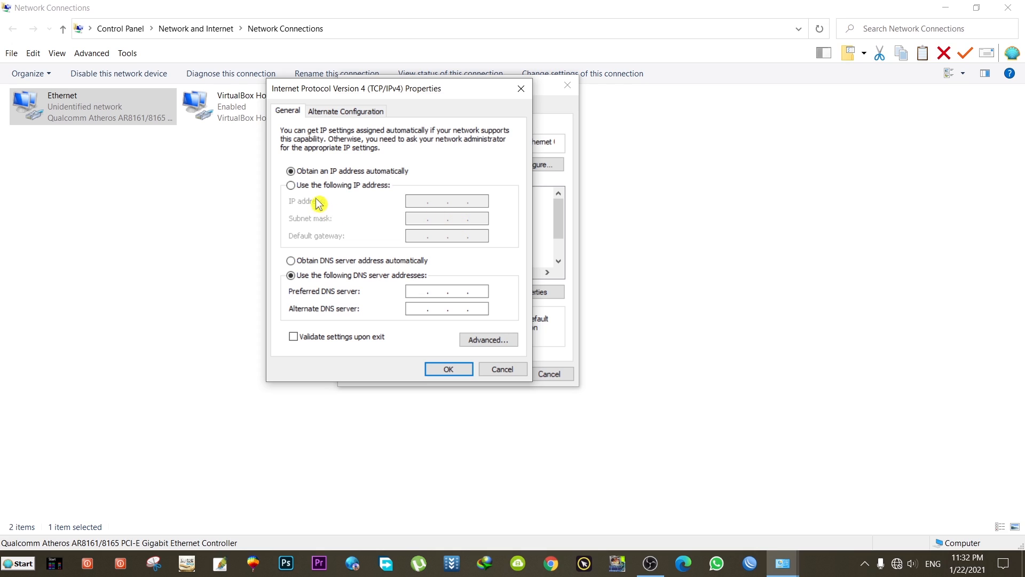
{"action": "left_click", "coordinate": [292, 187]}
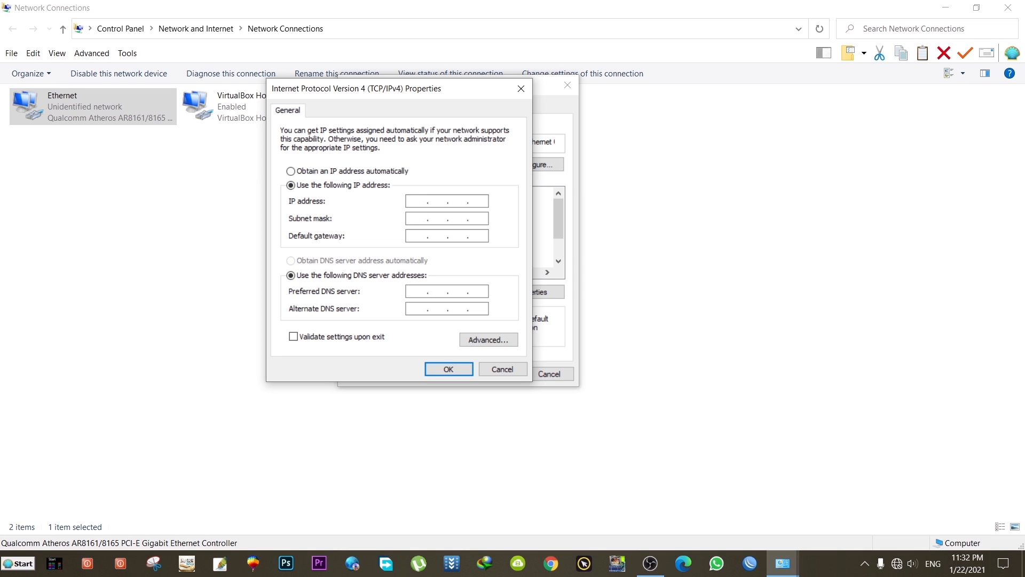
- Set static IP 192.168.1.90 with subnet mask 255.255.255.0 and confirm both dialogs with OK
{"action": "left_click", "coordinate": [420, 203]}
{"action": "type", "text": "192 . 168 . 1 ."}
{"action": "type", "text": "90"}
{"action": "left_click", "coordinate": [451, 218]}
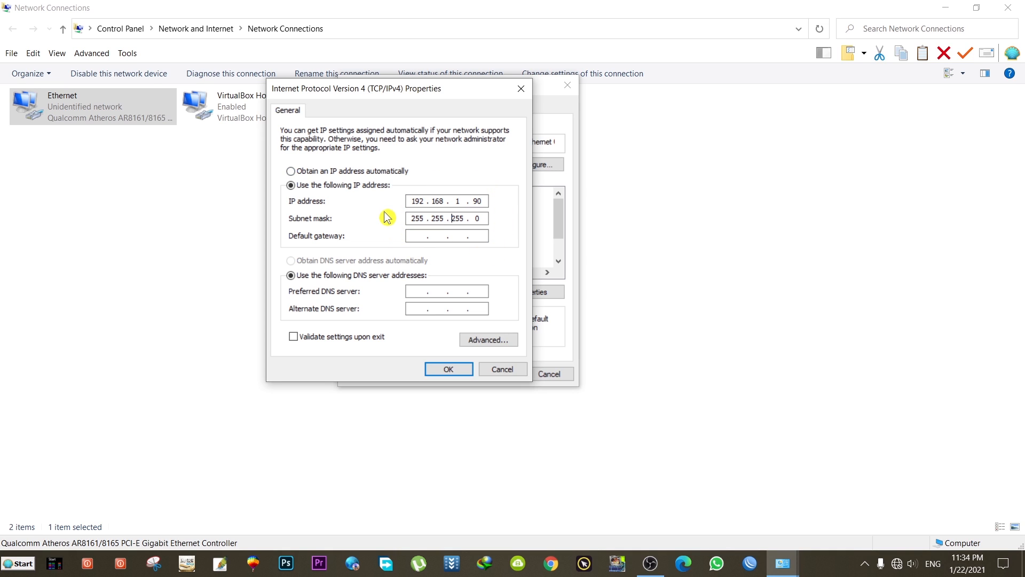
{"action": "left_click_drag", "start_coordinate": [411, 202], "coordinate": [425, 201]}
{"action": "left_click", "coordinate": [451, 370]}
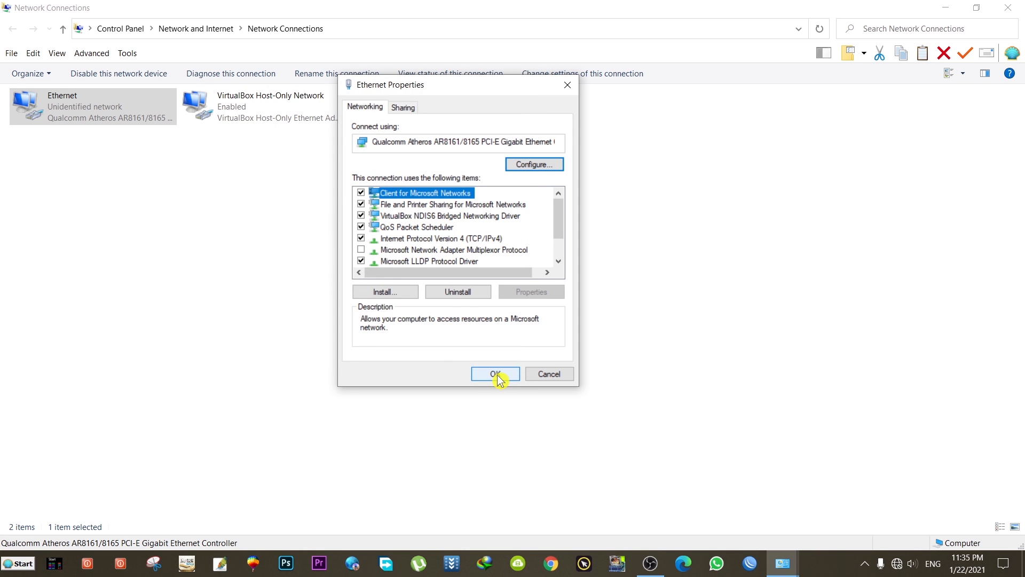
{"action": "left_click", "coordinate": [498, 376]}
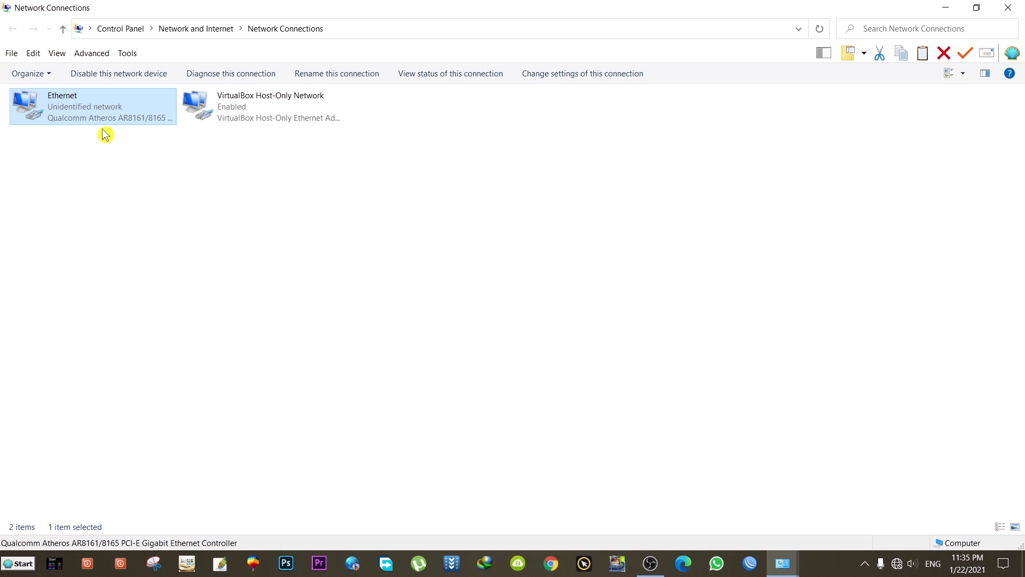
- Close the network windows, then in Chrome replace the failed google.com.pk tab with a new tab
{"action": "left_click", "coordinate": [944, 11]}
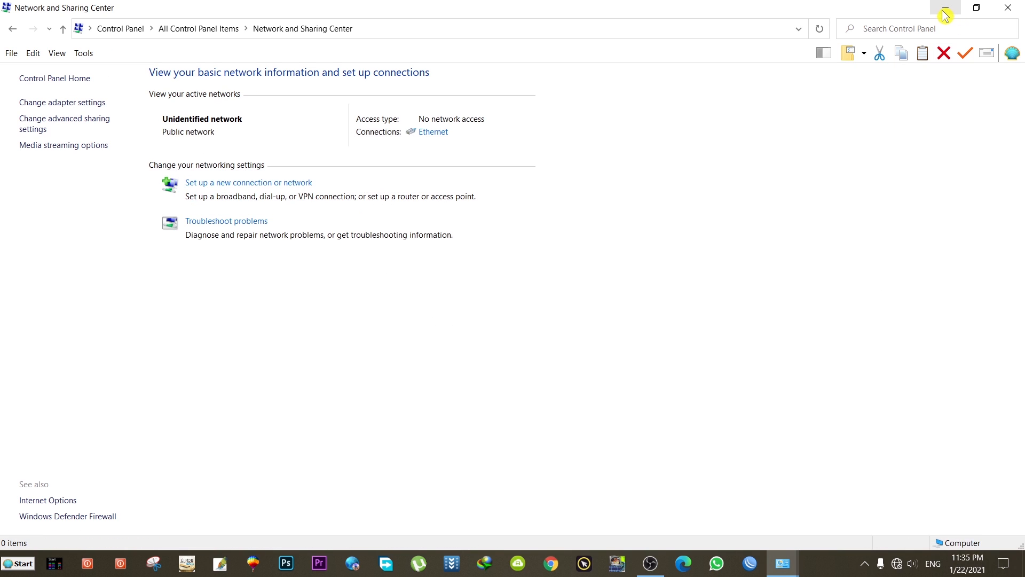
{"action": "left_click", "coordinate": [1007, 8]}
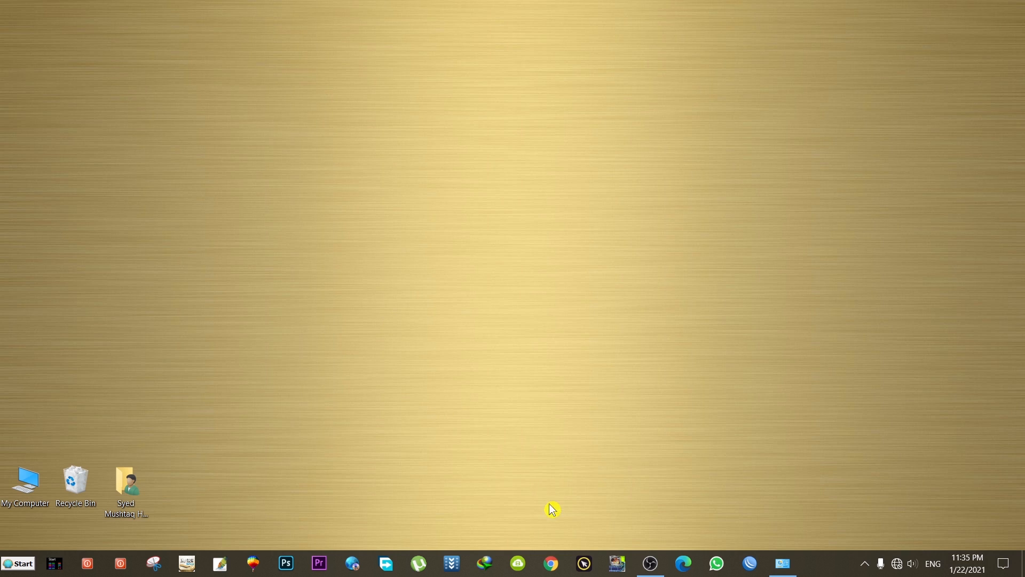
{"action": "left_click", "coordinate": [552, 564]}
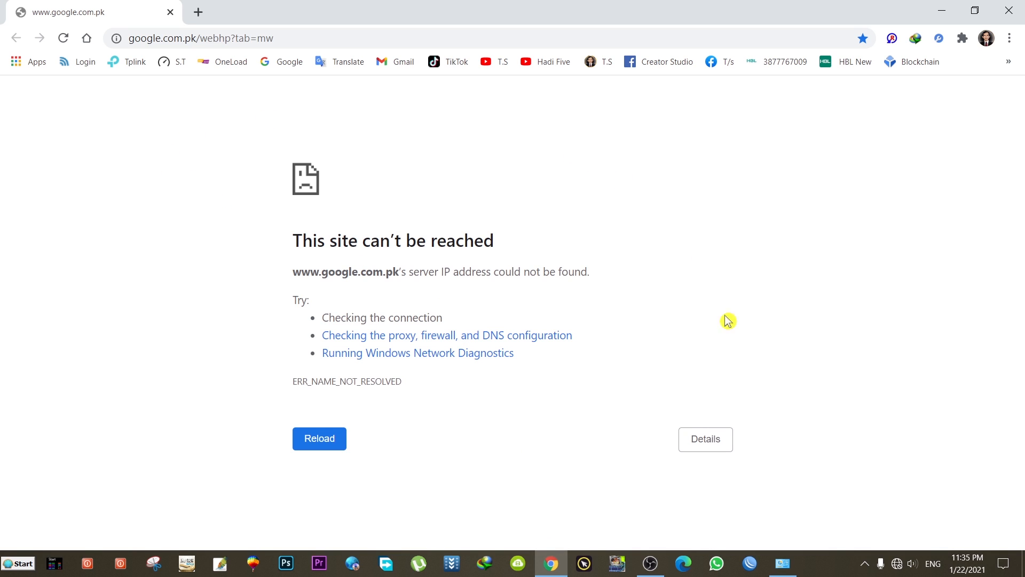
{"action": "left_click", "coordinate": [200, 13]}
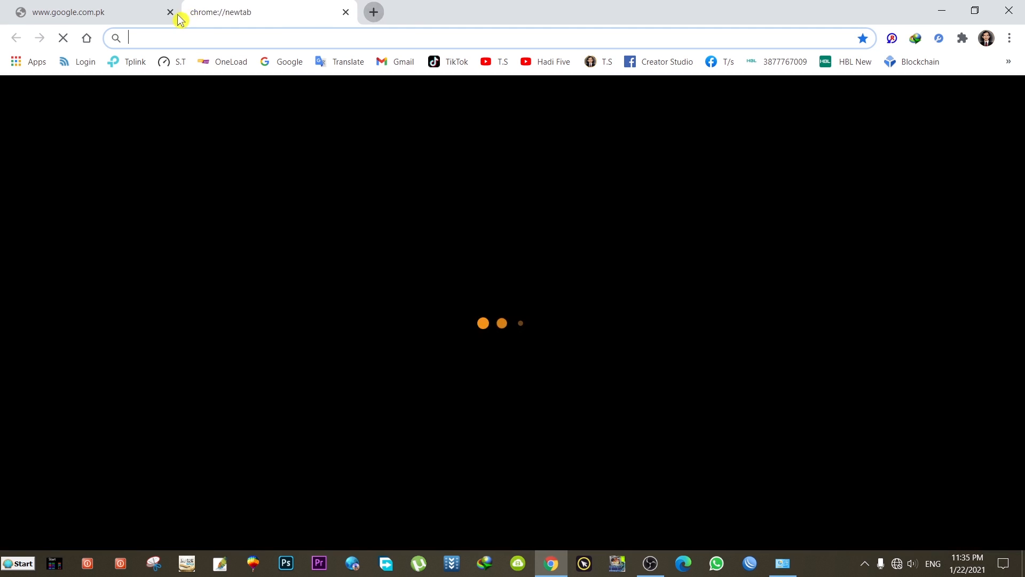
{"action": "left_click", "coordinate": [170, 13]}
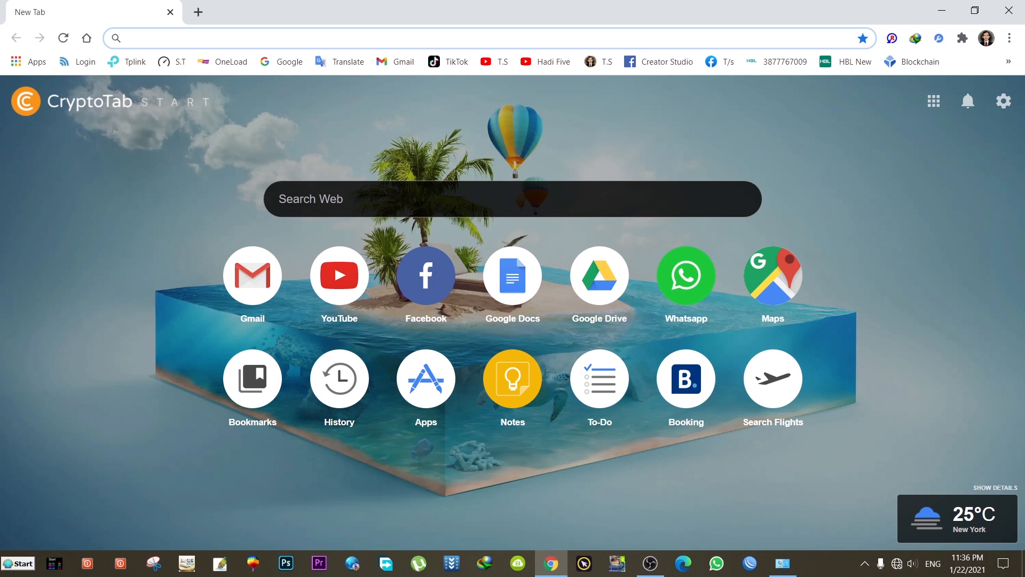
- Navigate Chrome to 192.168.1.20
{"action": "type", "text": "1"}
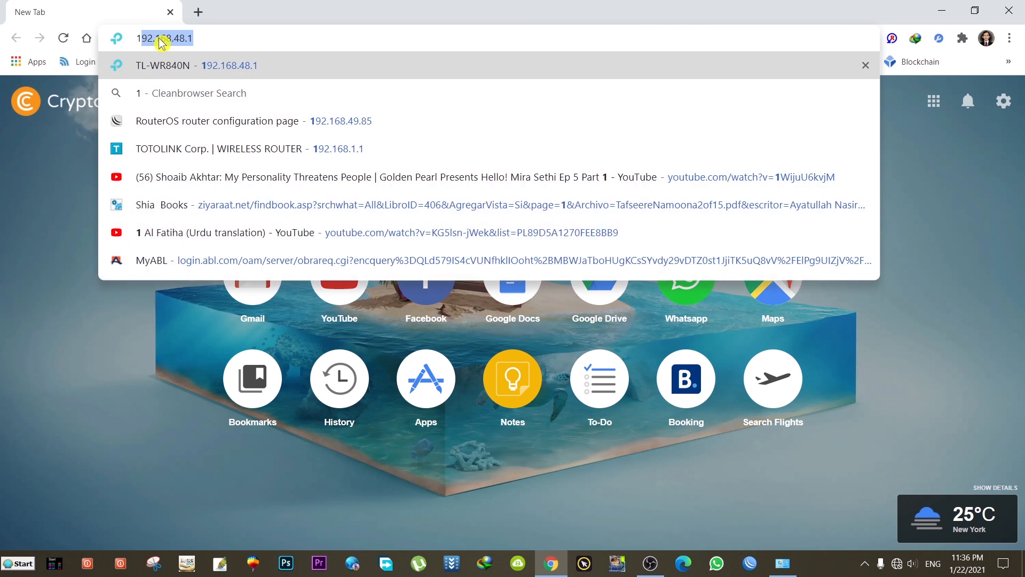
{"action": "type", "text": "92.168"}
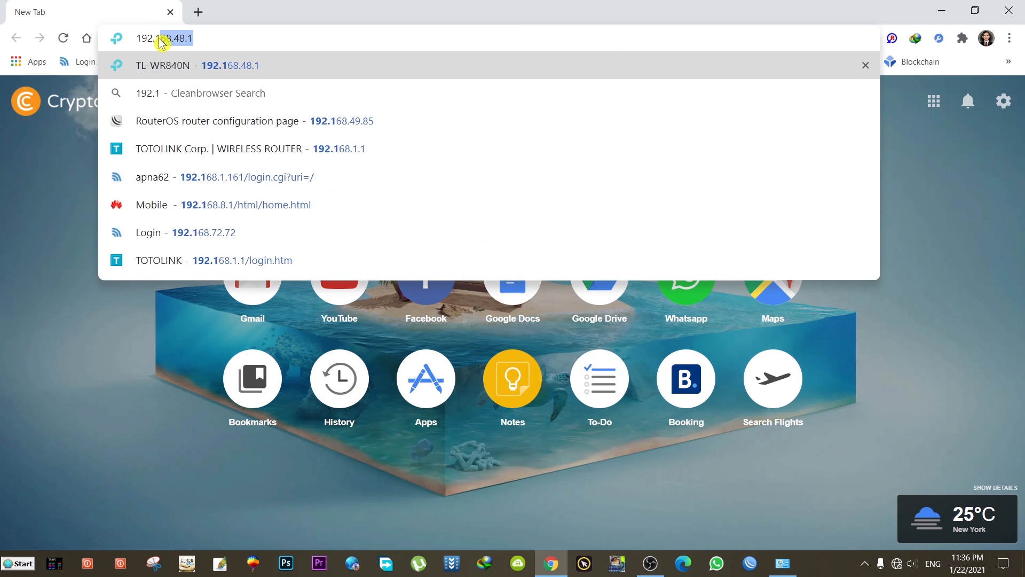
{"action": "type", "text": ".1"}
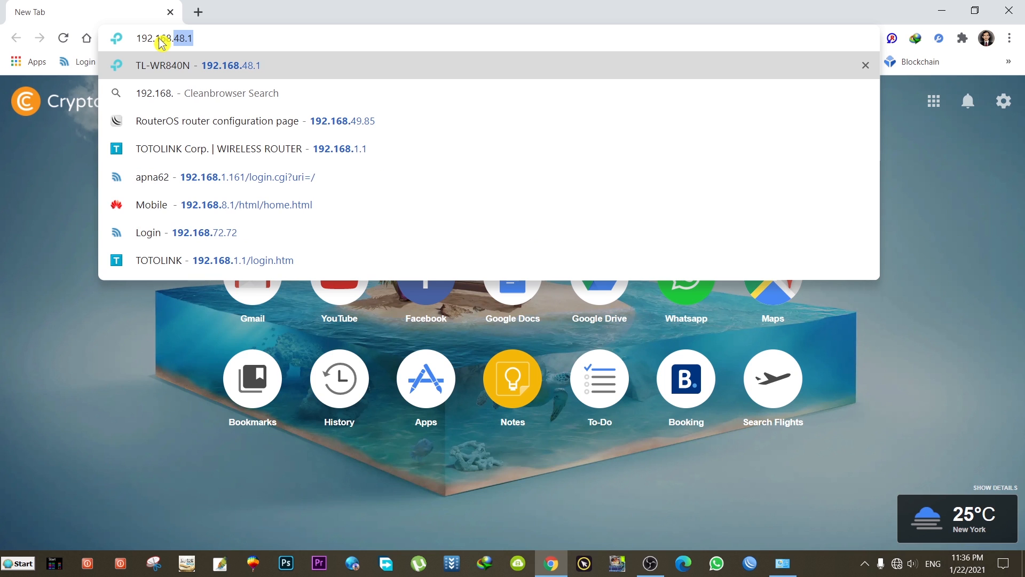
{"action": "type", "text": ".20"}
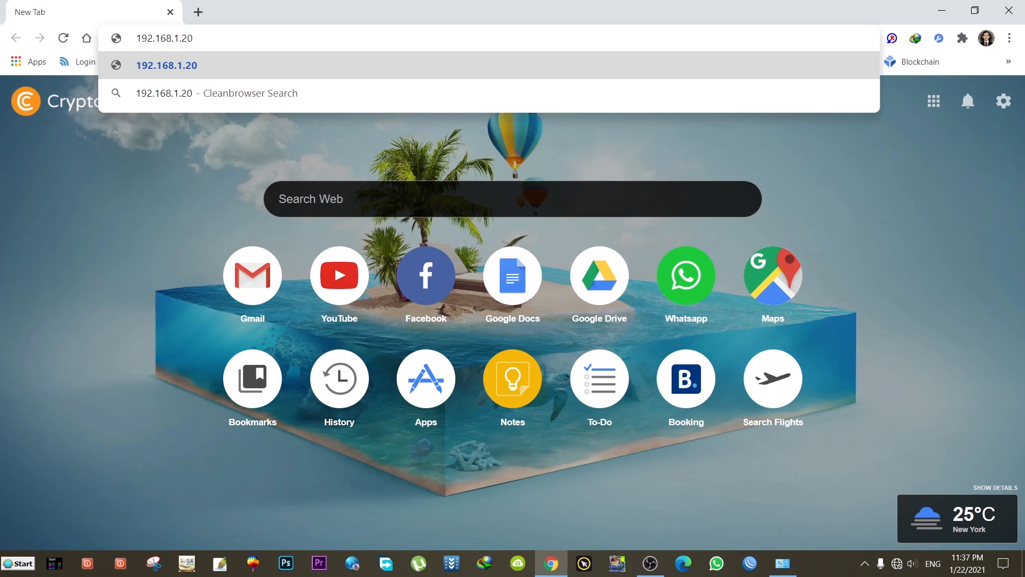
{"action": "left_click", "coordinate": [176, 66]}
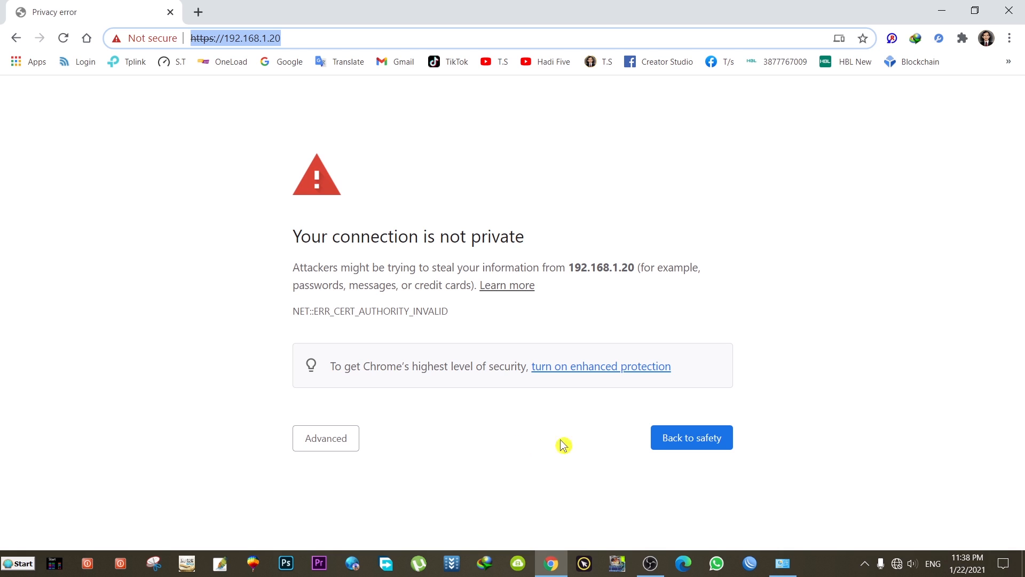
- Bypass the certificate warning via Advanced and proceed to 192.168.1.20 (unsafe)
{"action": "left_click", "coordinate": [334, 448]}
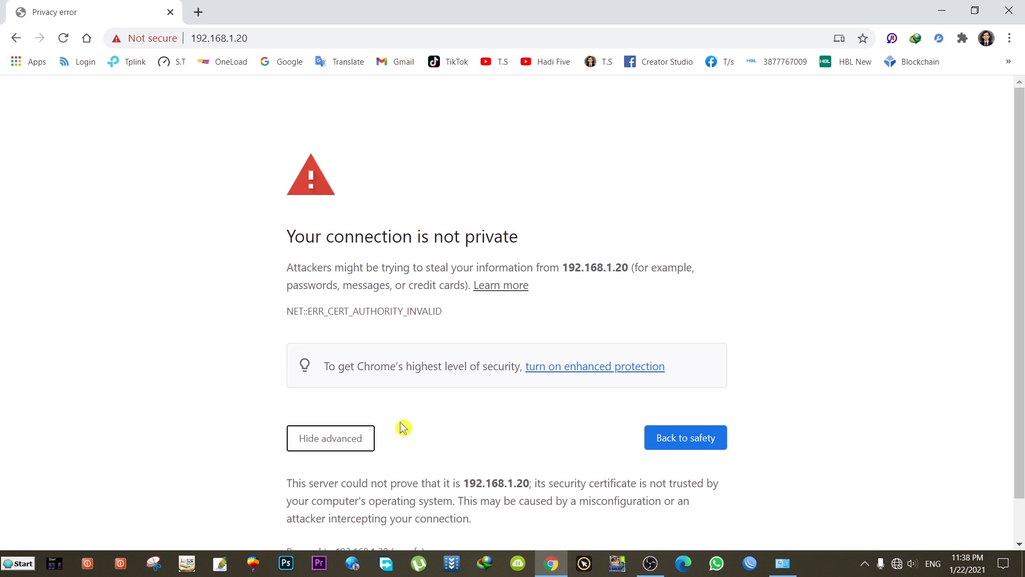
{"action": "scroll", "coordinate": [419, 418], "scroll_direction": "down", "scroll_amount": 1}
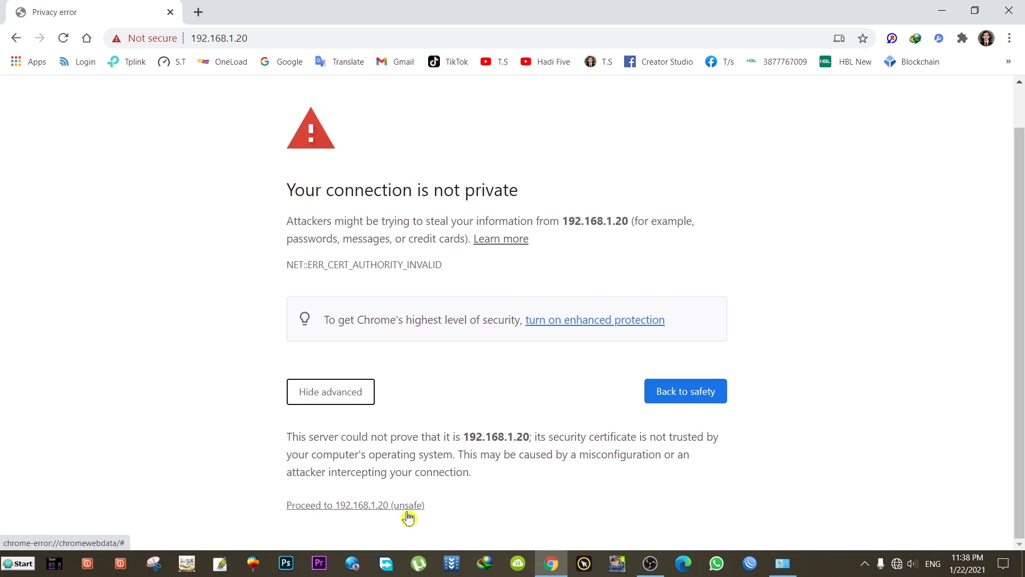
{"action": "left_click", "coordinate": [357, 507]}
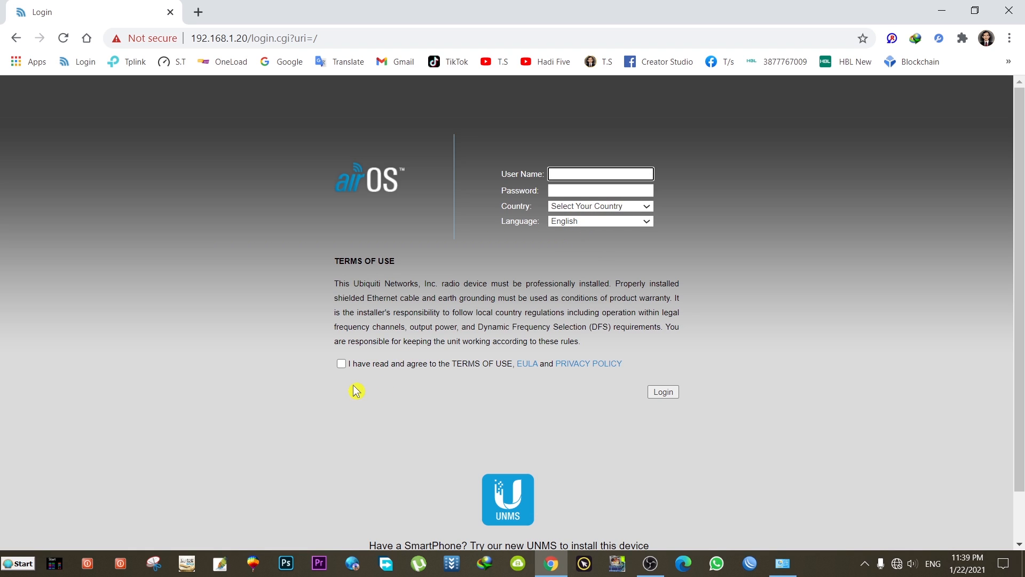
- Accept the airOS terms of use, enter the user name, and move to the password field
{"action": "left_click", "coordinate": [342, 364]}
{"action": "left_click", "coordinate": [601, 175]}
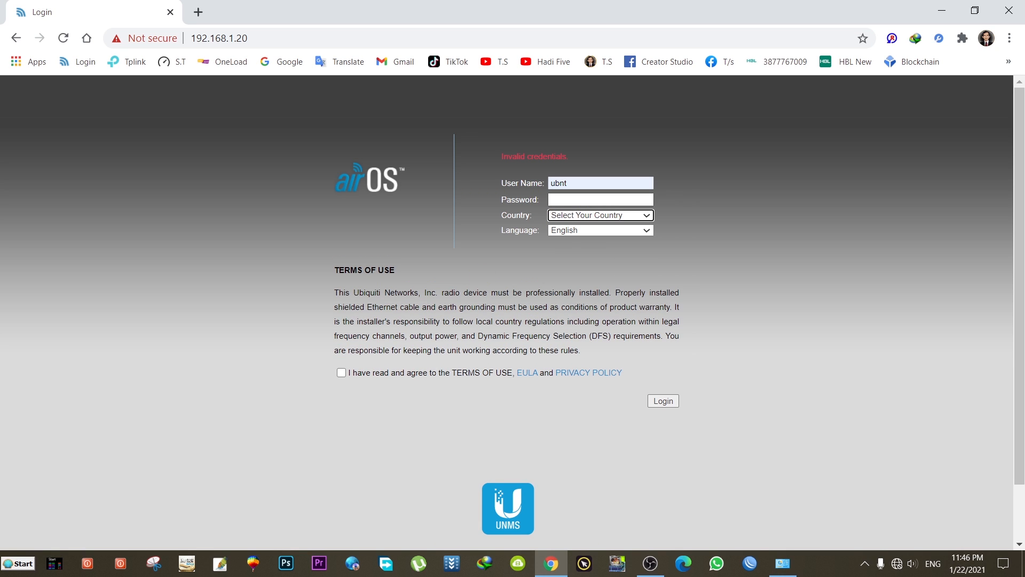
{"action": "key", "text": "shift+Tab"}
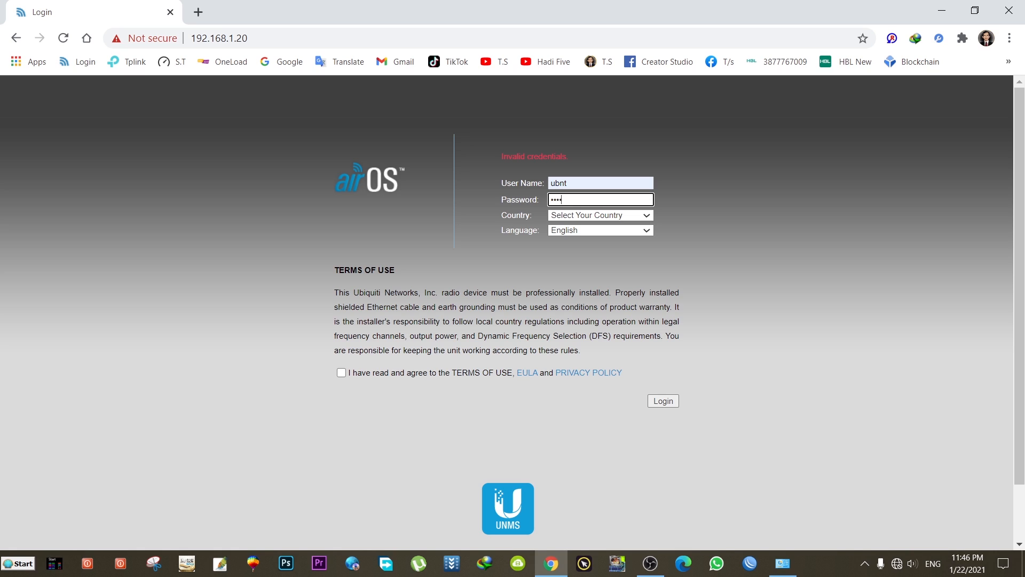
- Choose Licensed as the country, accept the terms of use, and log in to the Rocket M5
{"action": "left_click", "coordinate": [582, 217]}
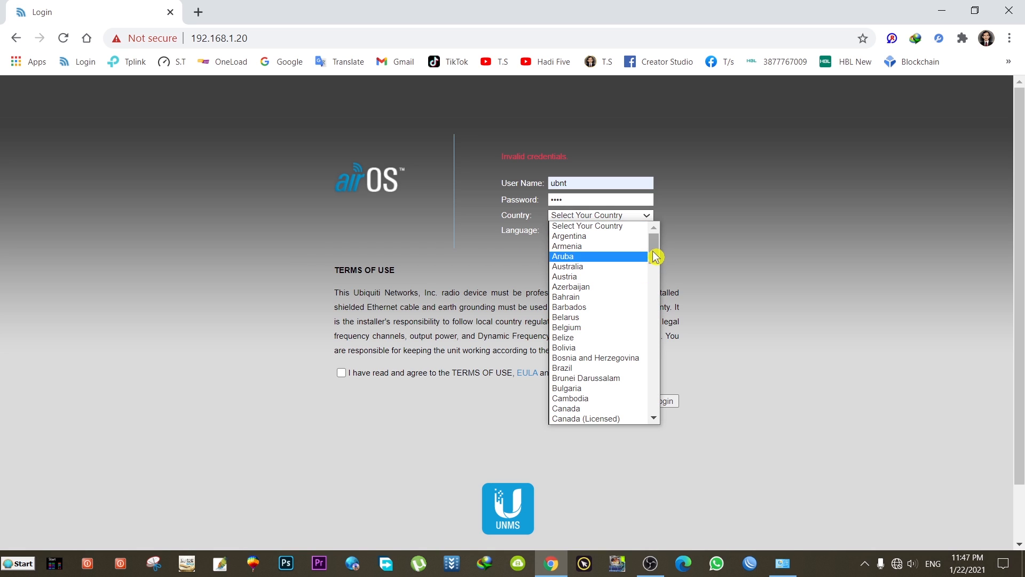
{"action": "left_click_drag", "start_coordinate": [658, 246], "coordinate": [655, 332]}
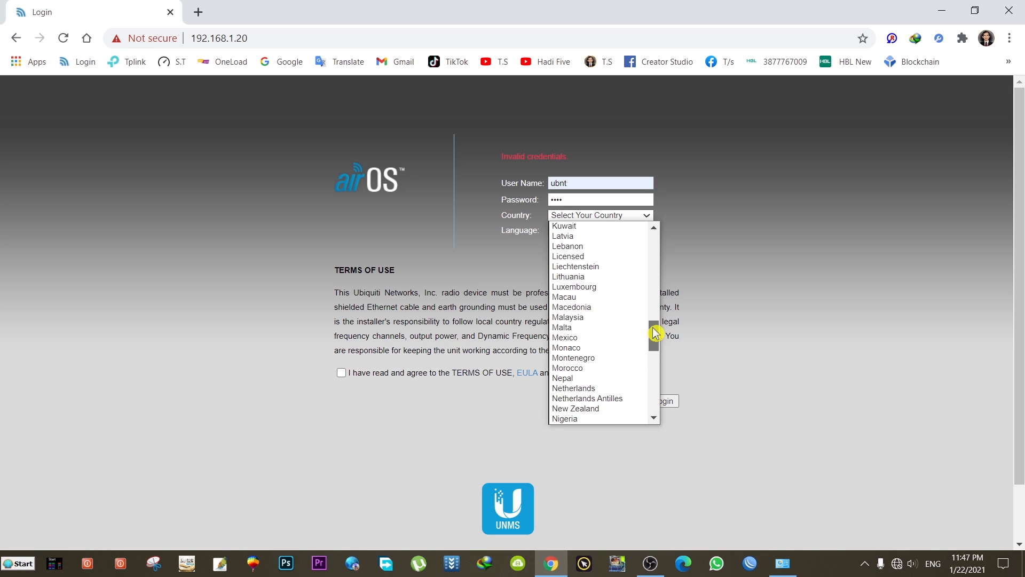
{"action": "left_click", "coordinate": [602, 262]}
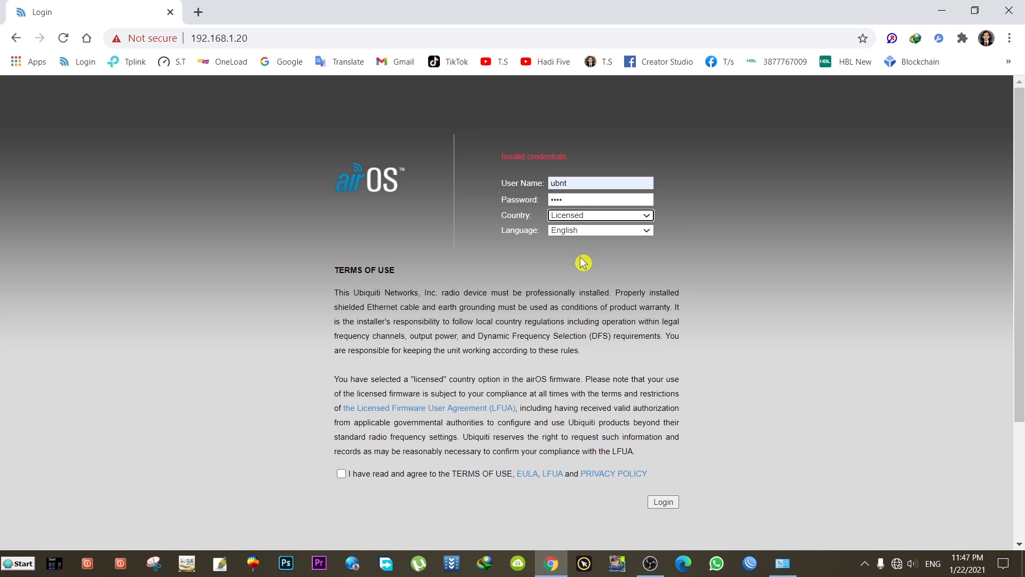
{"action": "left_click", "coordinate": [342, 475]}
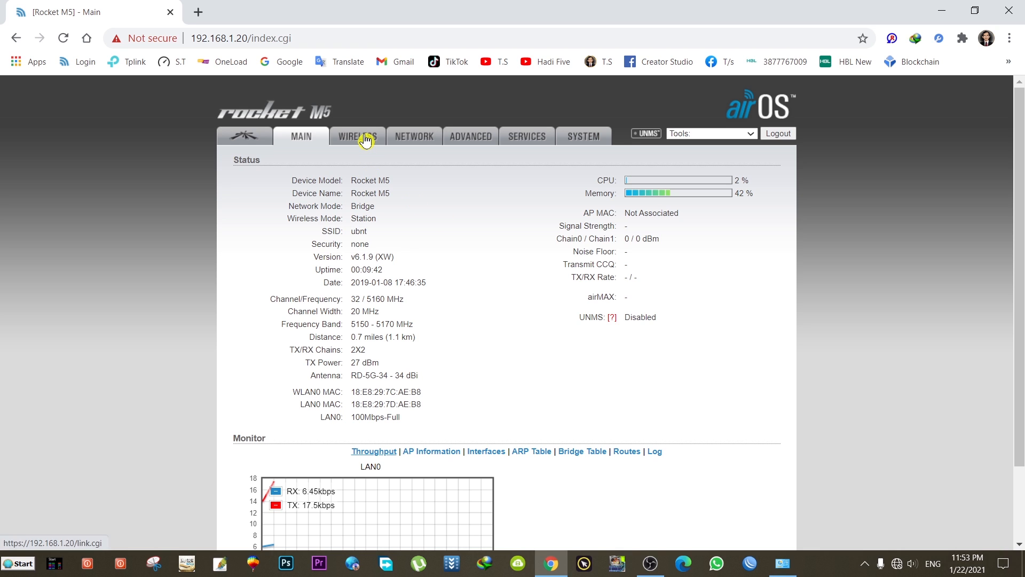
{"action": "left_click", "coordinate": [365, 139]}
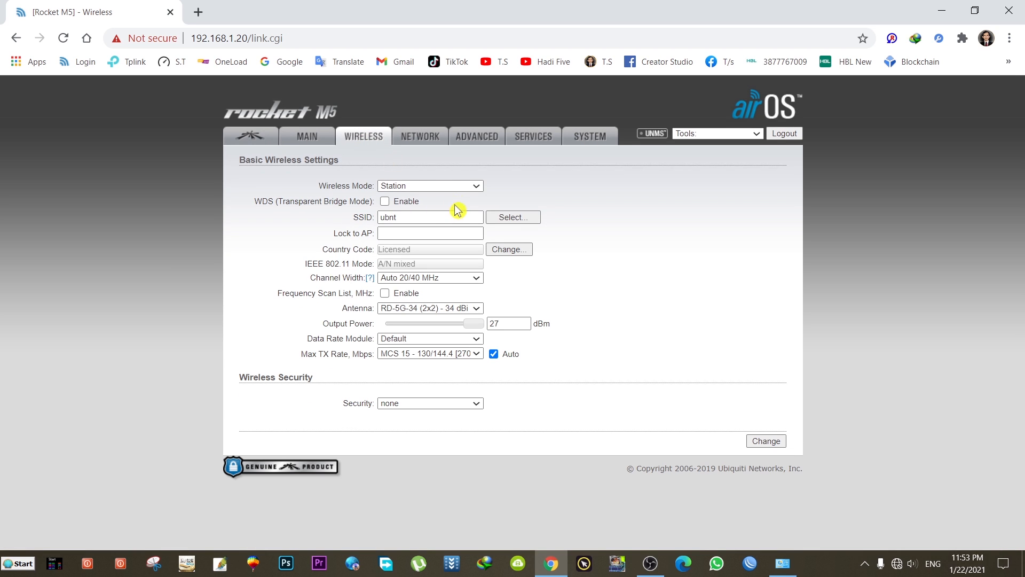
- Set the Wireless Mode to Access Point with WDS enabled
{"action": "left_click", "coordinate": [458, 187]}
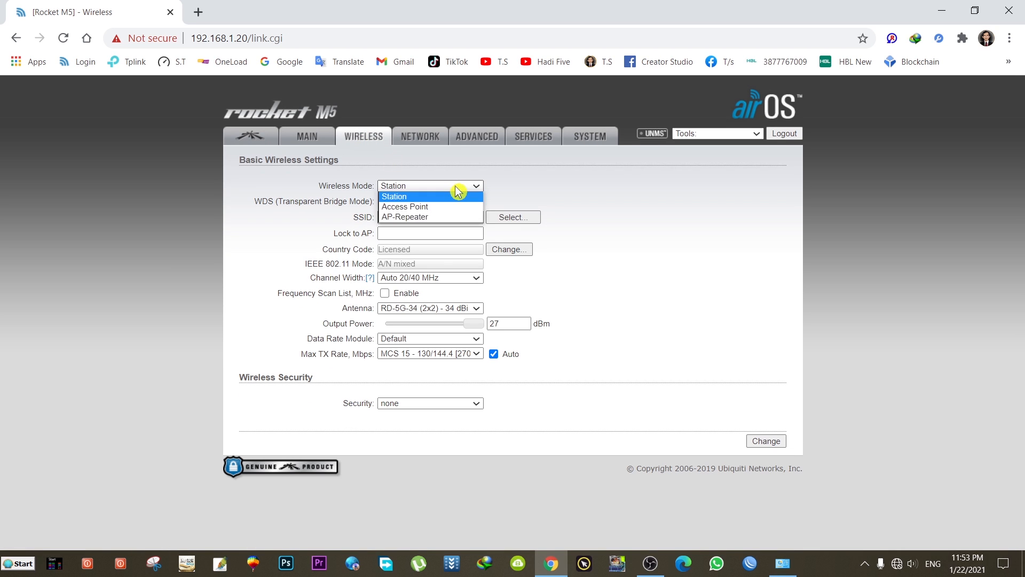
{"action": "left_click", "coordinate": [425, 208]}
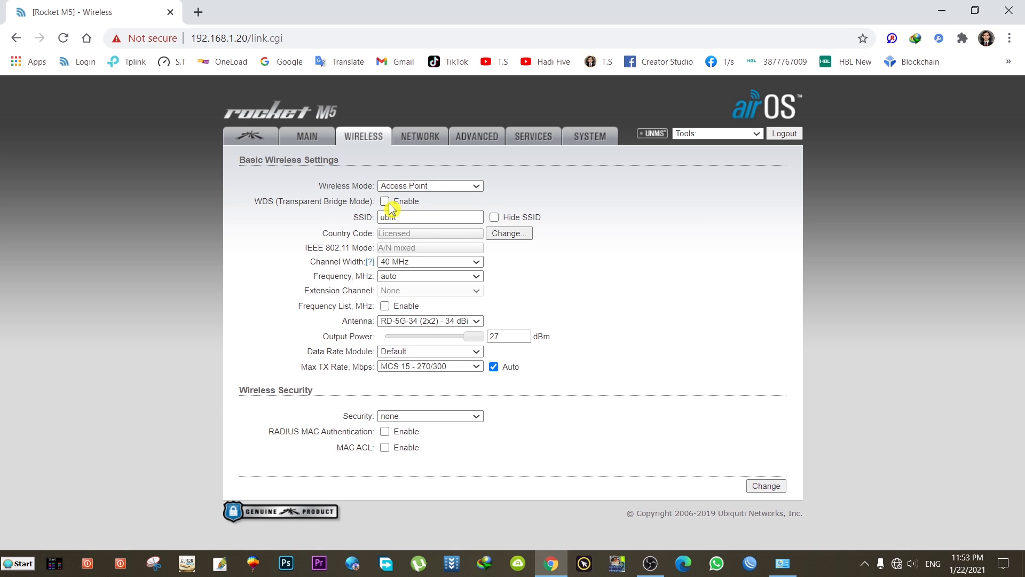
{"action": "left_click", "coordinate": [385, 201]}
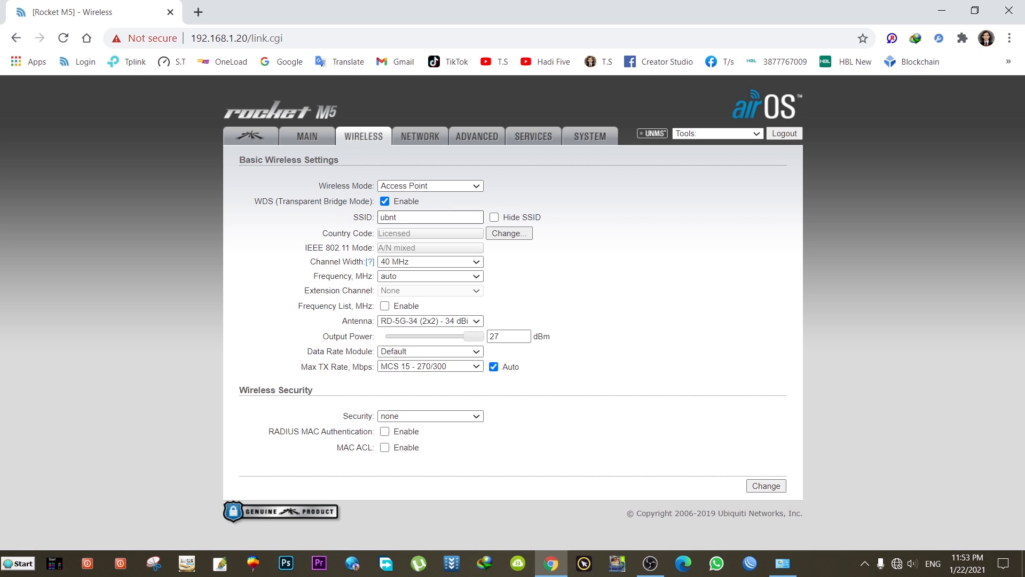
- Replace the default SSID with a saved network name from autofill
{"action": "left_click_drag", "start_coordinate": [407, 217], "coordinate": [378, 217]}
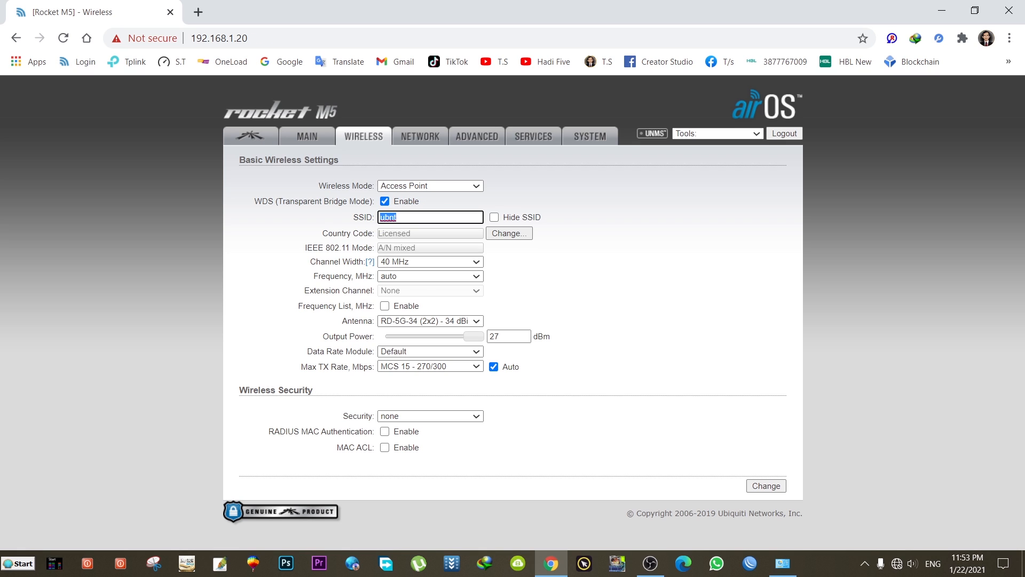
{"action": "key", "text": "BackSpace"}
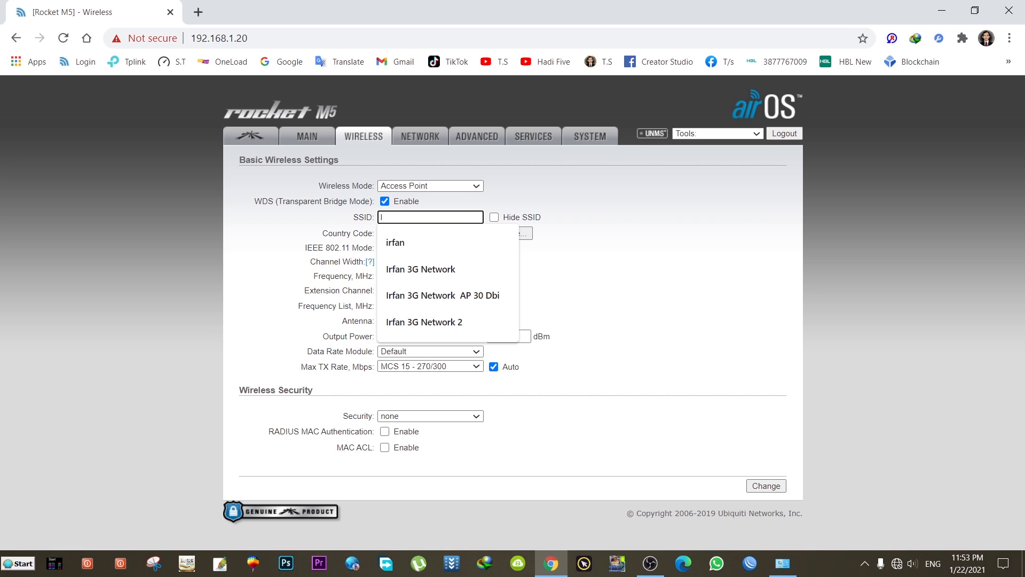
{"action": "left_click", "coordinate": [400, 295]}
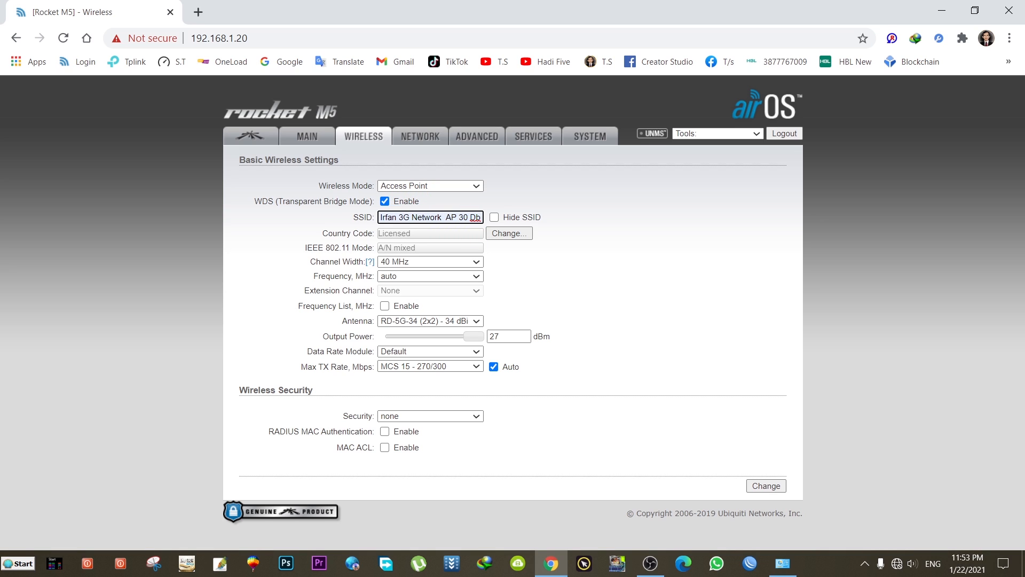
{"action": "key", "text": "shift+End"}
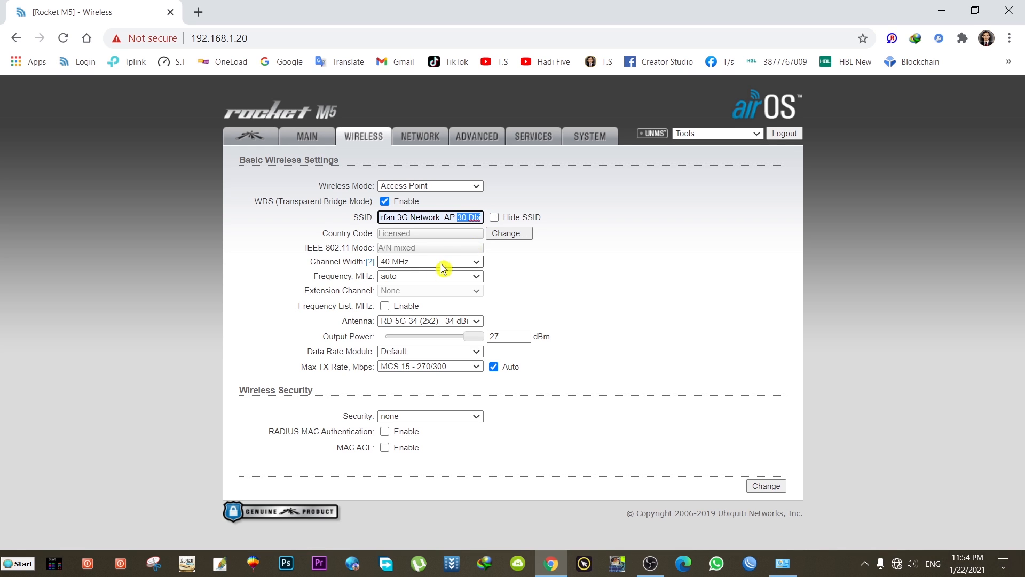
- Review the frequency list and leave the frequency on auto
{"action": "left_click", "coordinate": [407, 278]}
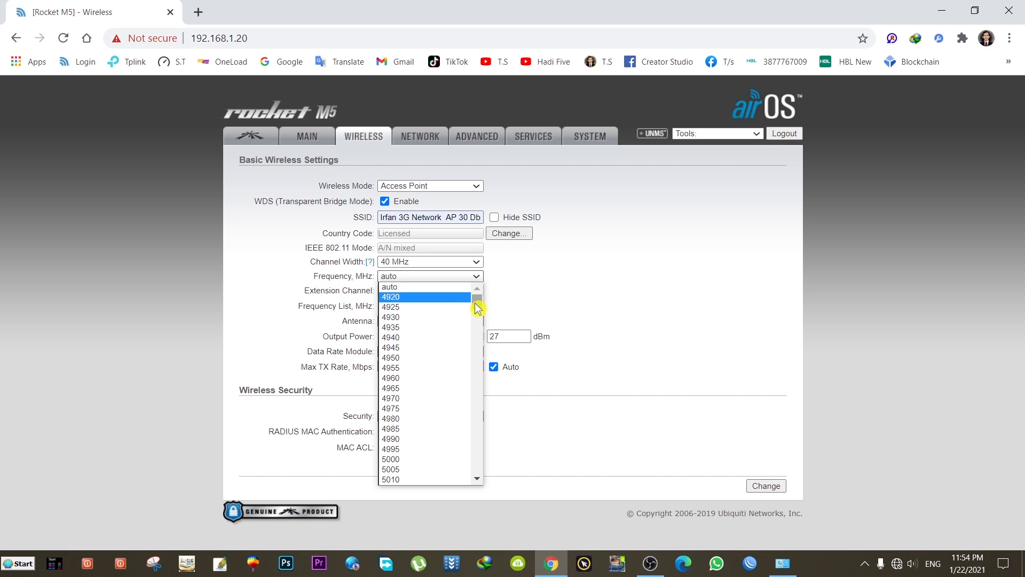
{"action": "left_click_drag", "start_coordinate": [479, 308], "coordinate": [478, 324]}
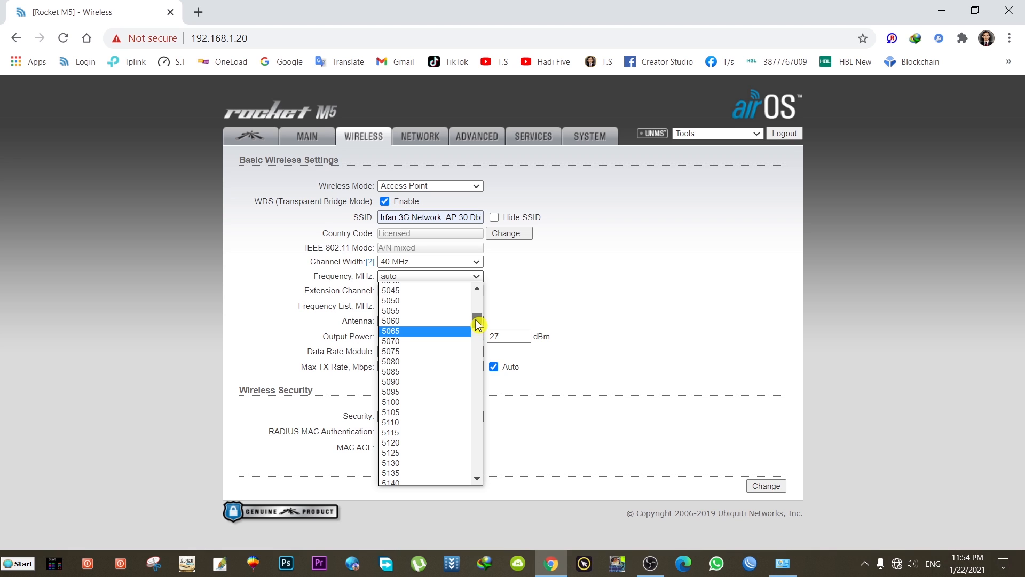
{"action": "left_click_drag", "start_coordinate": [476, 325], "coordinate": [478, 303]}
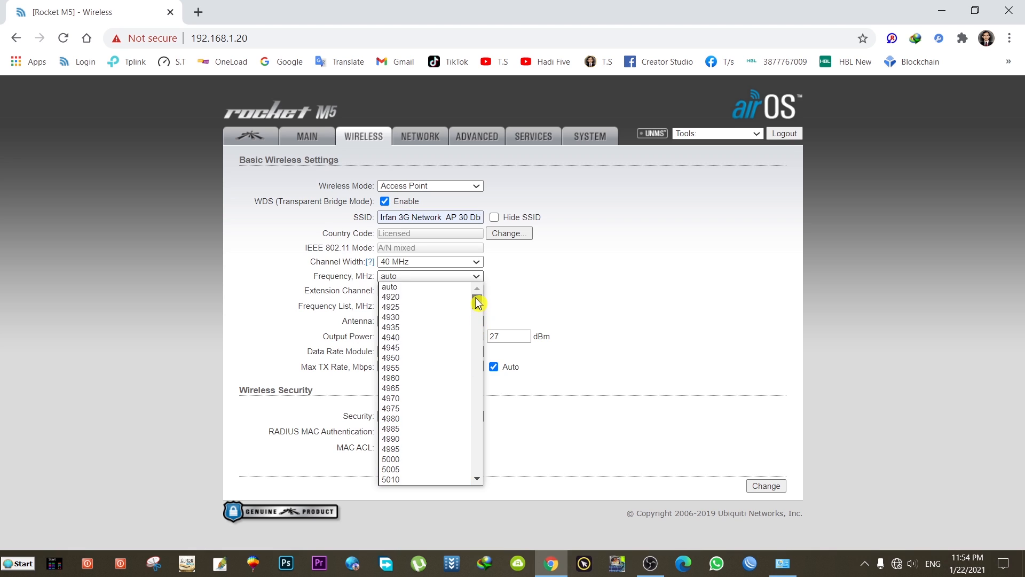
{"action": "left_click", "coordinate": [404, 289]}
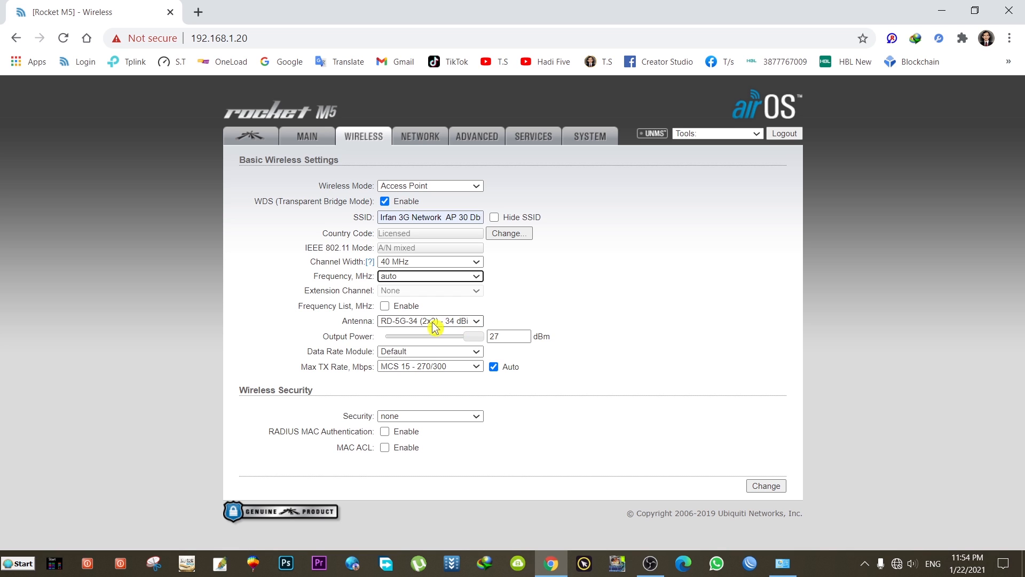
- Select the RD-5G-30 (2x2) - 30 dBi antenna and set output power to 27 dBm
{"action": "left_click", "coordinate": [466, 324]}
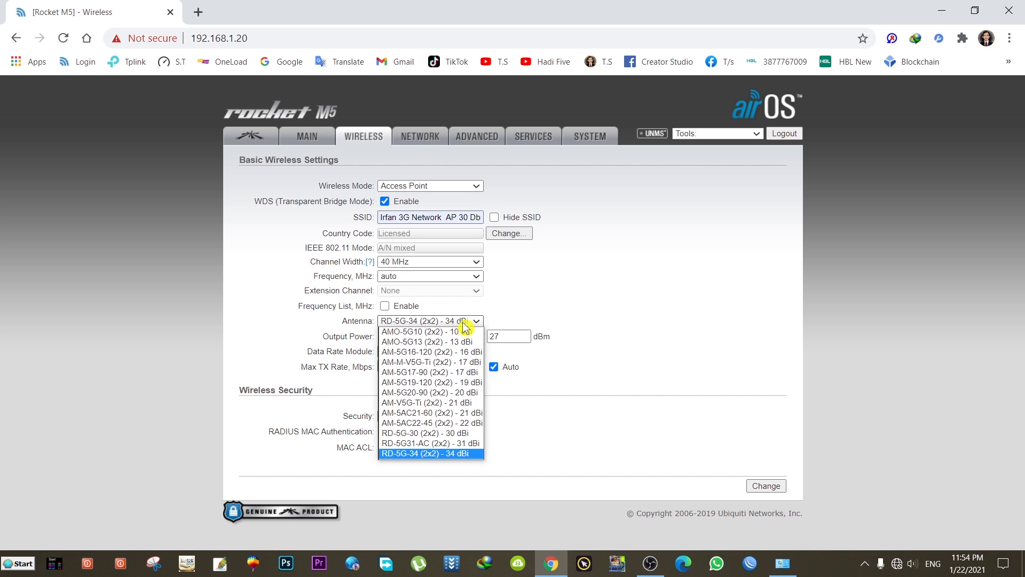
{"action": "left_click", "coordinate": [459, 434]}
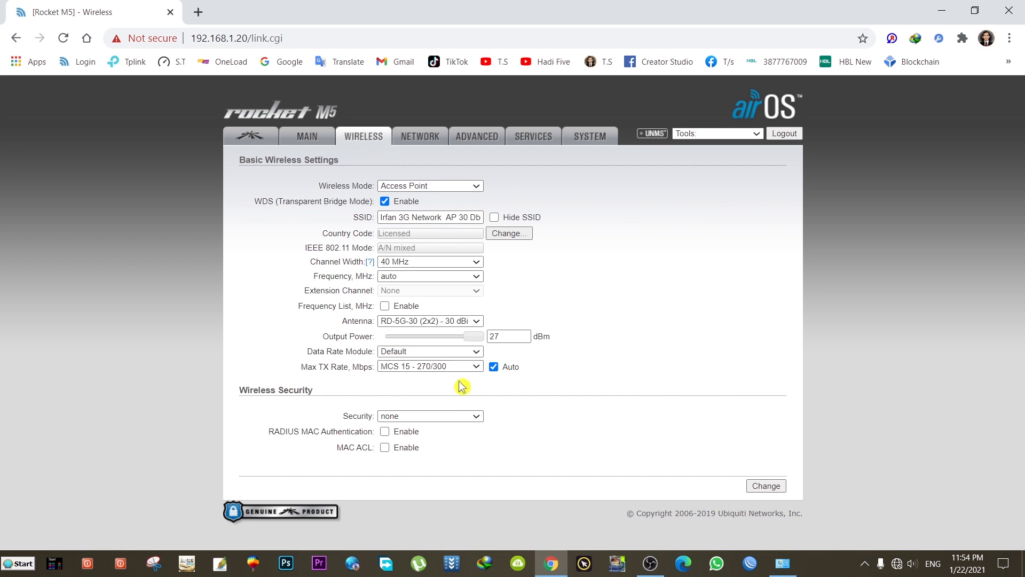
{"action": "mouse_move", "coordinate": [473, 337]}
{"action": "left_mouse_down"}
{"action": "mouse_move", "coordinate": [422, 342]}
{"action": "mouse_move", "coordinate": [480, 348]}
{"action": "left_mouse_up"}
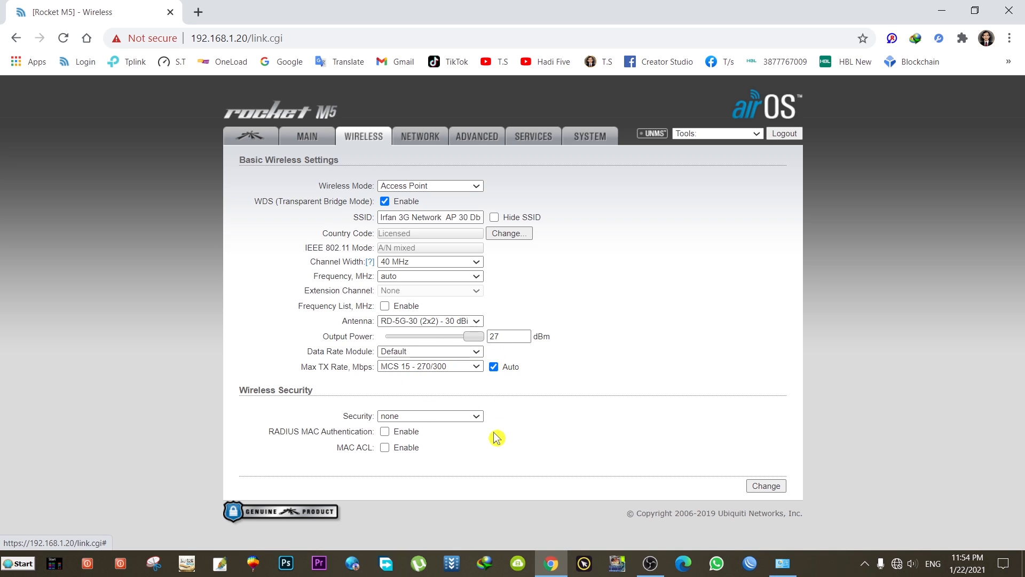
- Set wireless security to WPA2-AES and enter the WPA preshared key
{"action": "left_click", "coordinate": [424, 416]}
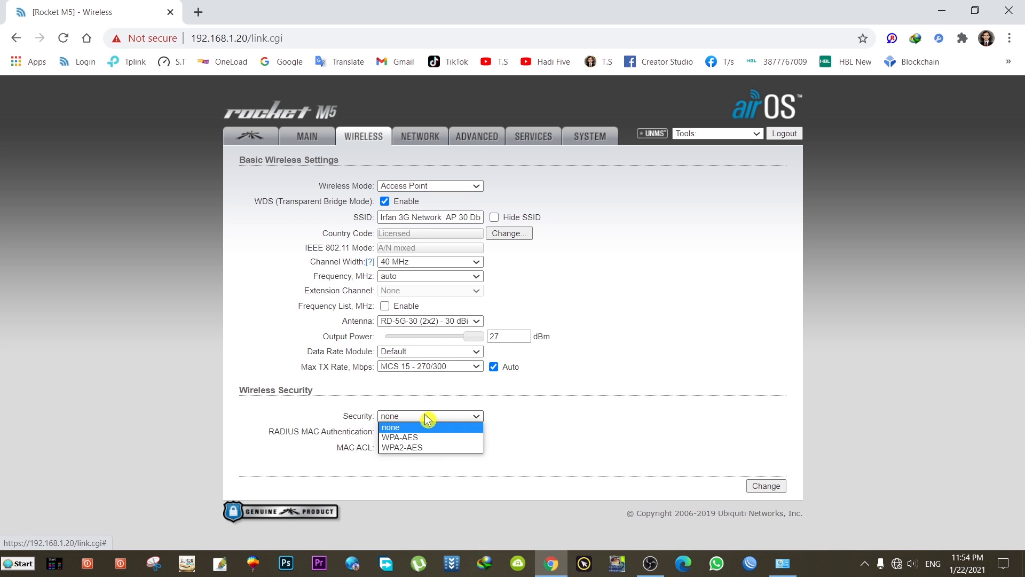
{"action": "left_click", "coordinate": [425, 448]}
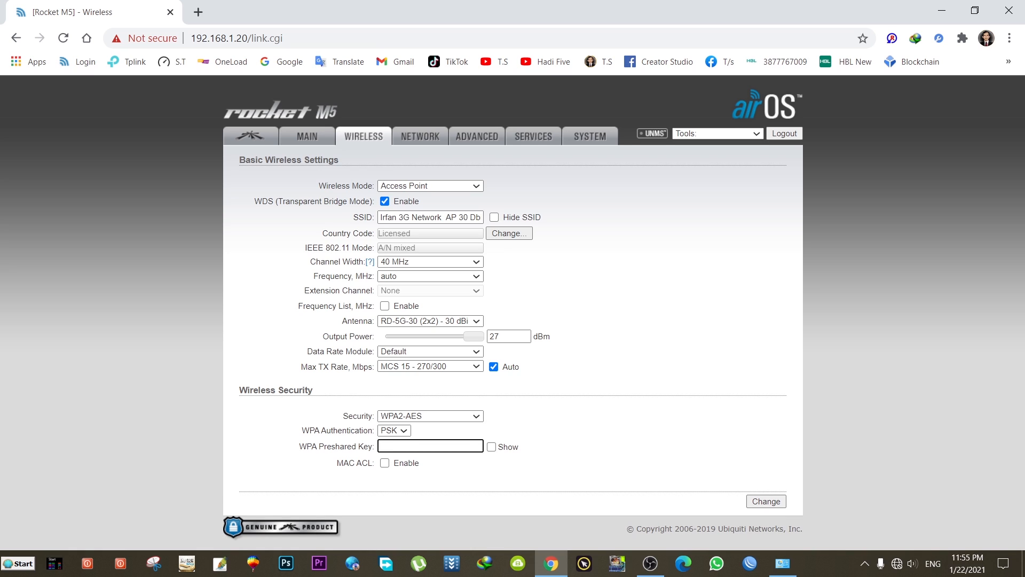
{"action": "type", "text": "********"}
{"action": "left_click", "coordinate": [500, 452]}
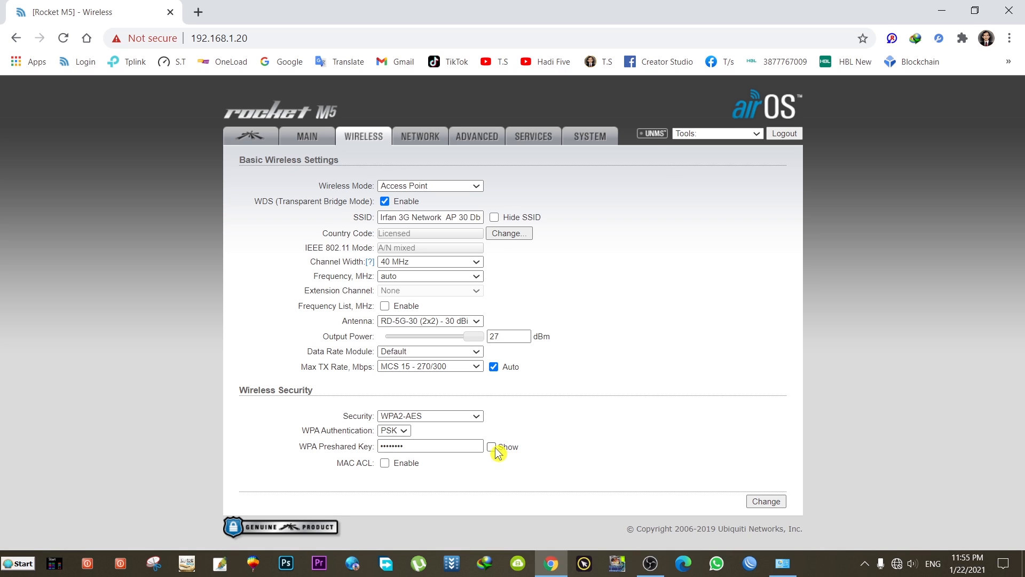
- Show the preshared key, confirm WDS stays enabled, and submit the wireless settings
{"action": "left_click", "coordinate": [495, 450]}
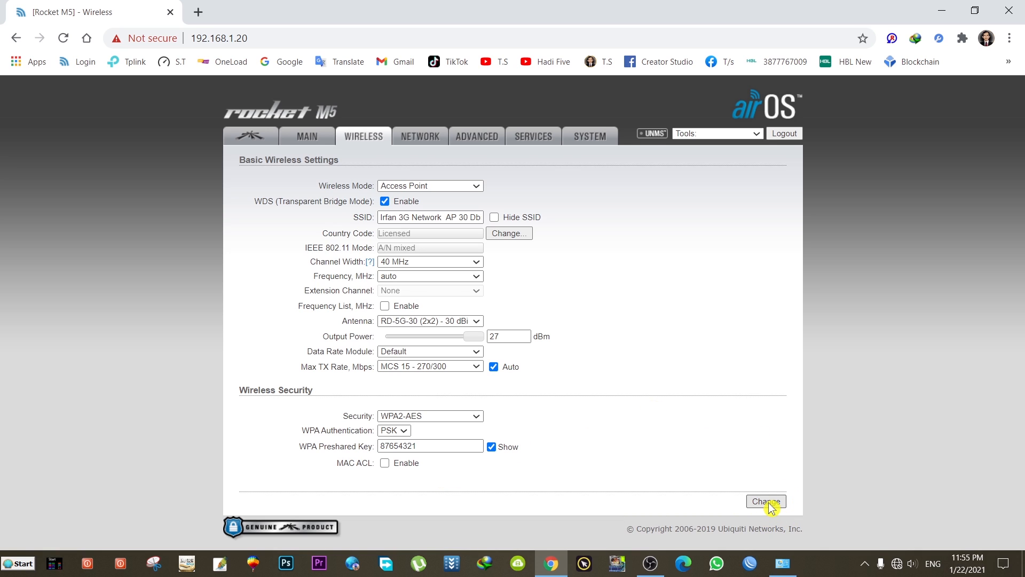
{"action": "left_click", "coordinate": [384, 200]}
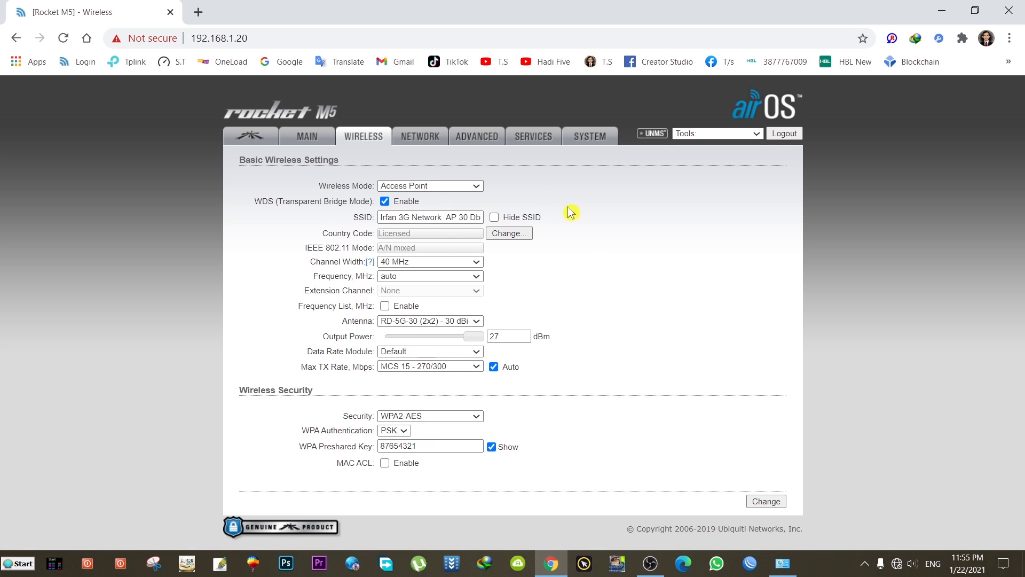
{"action": "left_click", "coordinate": [766, 501]}
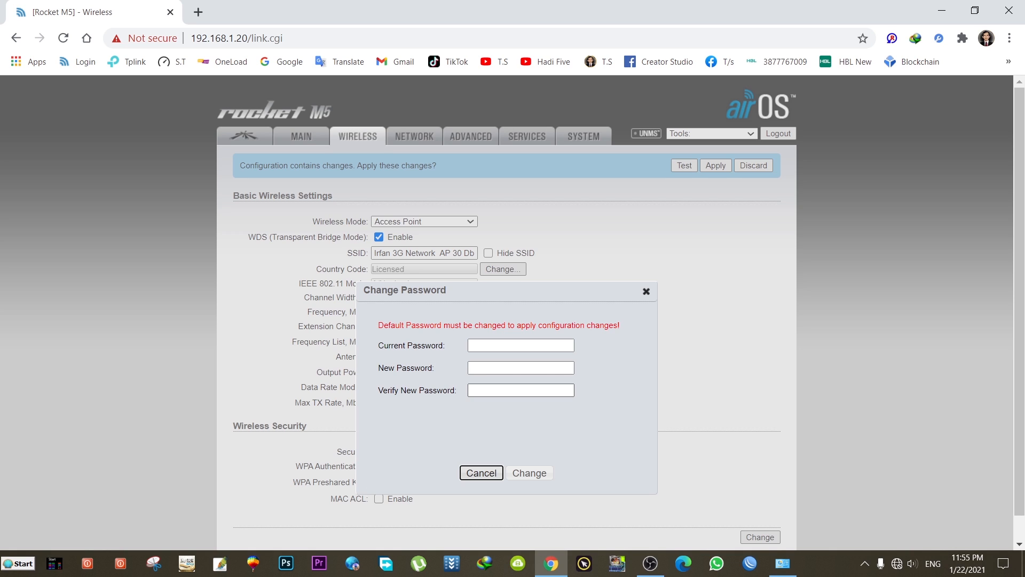
- Enter the current default password, then type and confirm a new administrator password and save it
{"action": "left_click", "coordinate": [512, 345]}
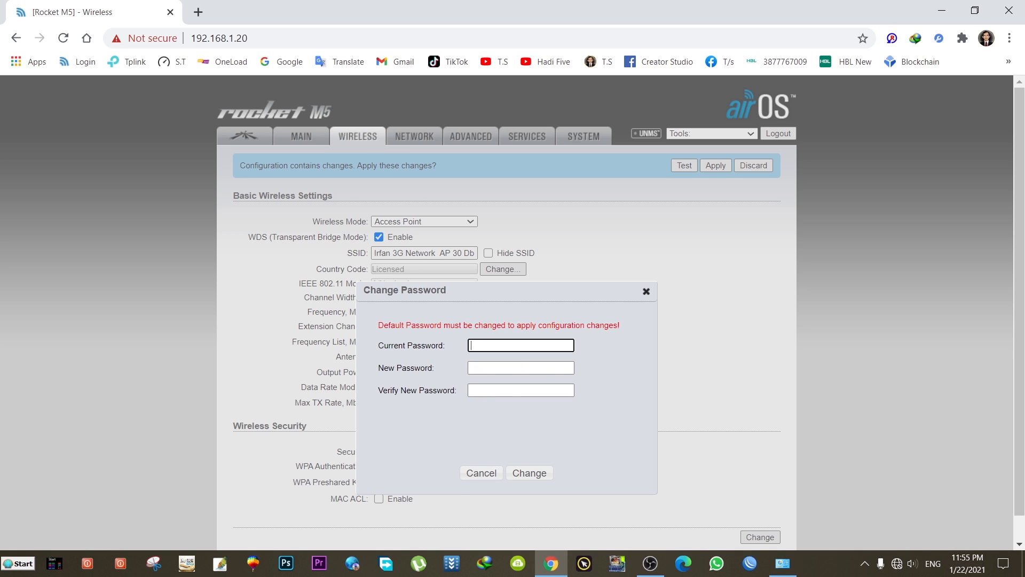
{"action": "type", "text": "ubnt"}
{"action": "left_click", "coordinate": [510, 368]}
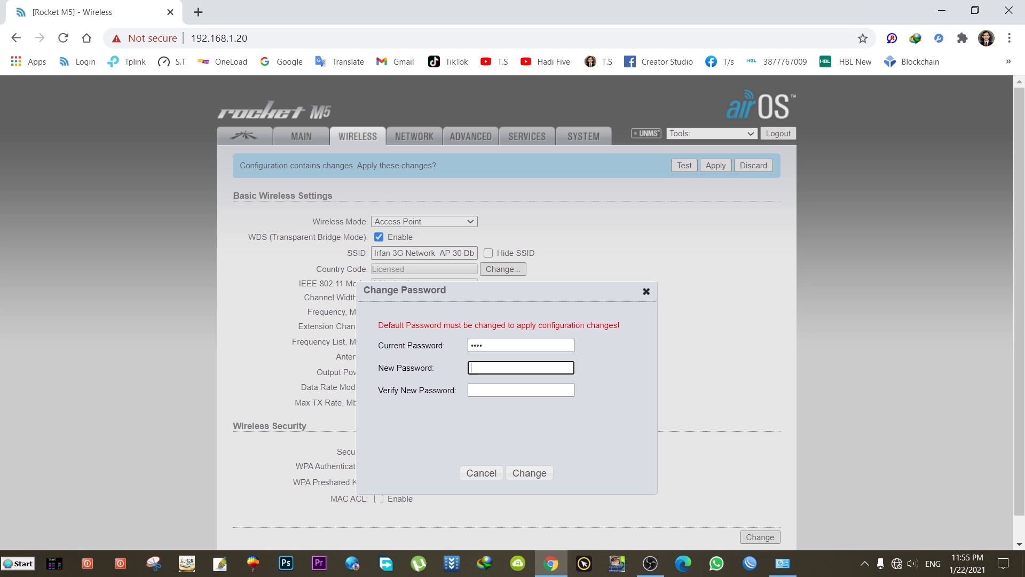
{"action": "type", "text": "••••"}
{"action": "type", "text": "****"}
{"action": "left_click", "coordinate": [513, 390]}
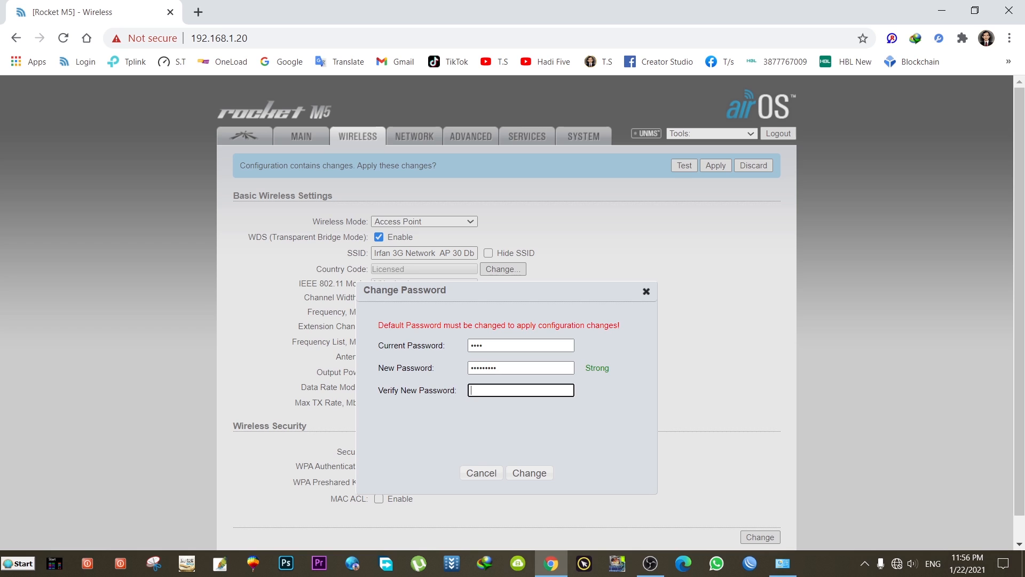
{"action": "type", "text": "•••••••••"}
{"action": "left_click", "coordinate": [537, 481]}
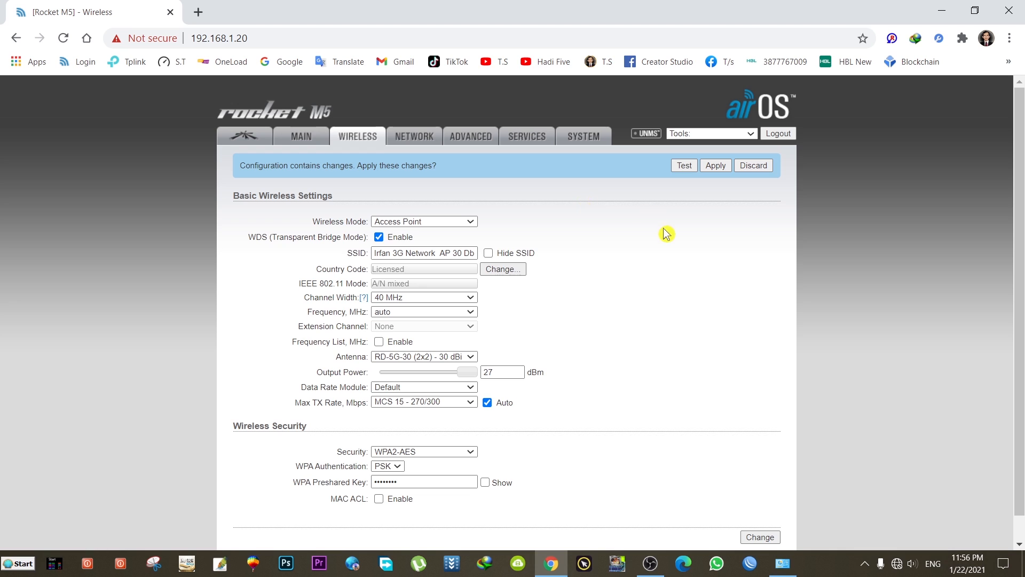
- Change the management IP address to 192.168.25.140 on the Network tab and save
{"action": "left_click", "coordinate": [425, 142]}
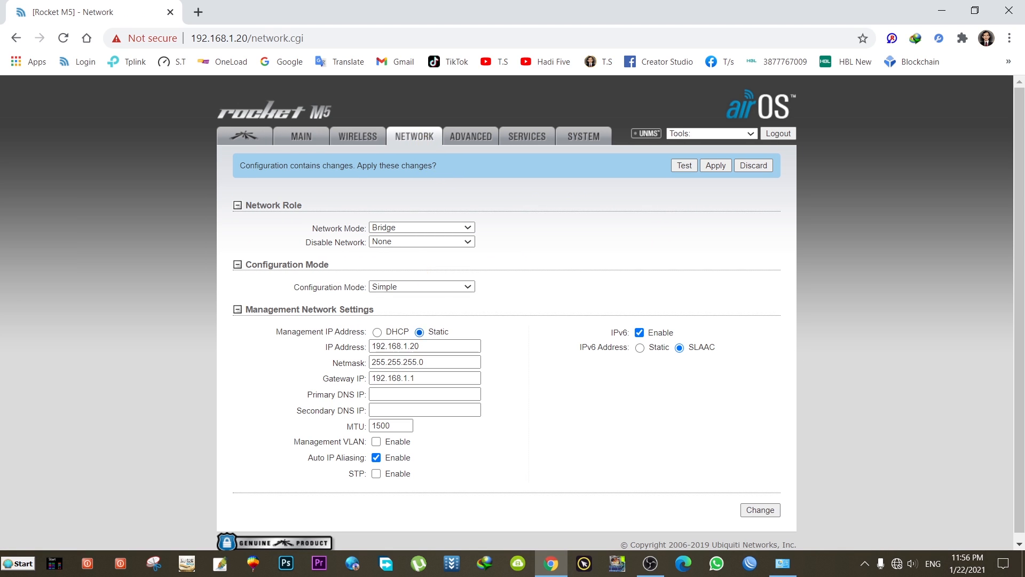
{"action": "left_click", "coordinate": [443, 346]}
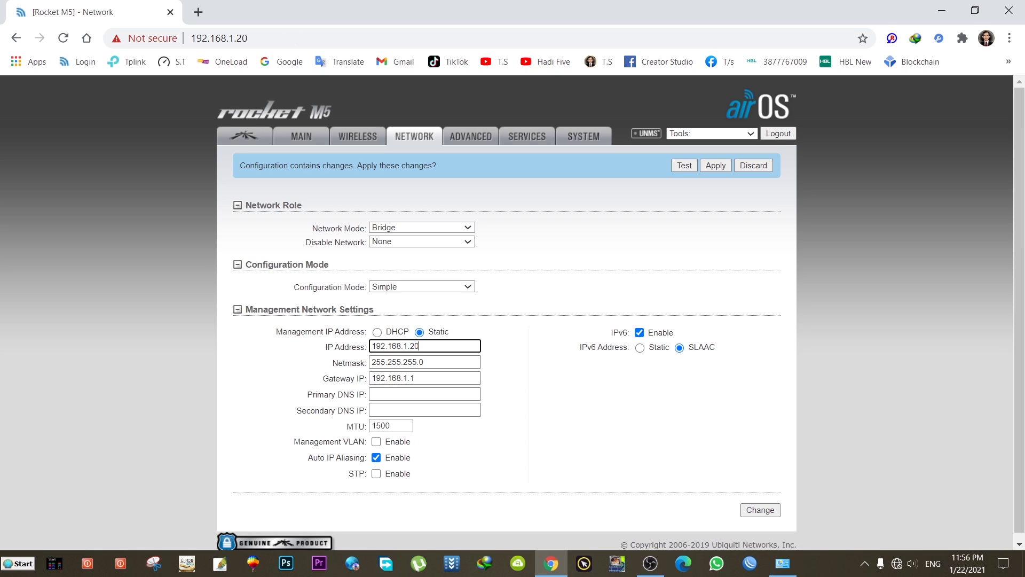
{"action": "key", "text": "BackSpace"}
{"action": "key", "text": "BackSpace"}
{"action": "key", "text": "BackSpace"}
{"action": "key", "text": "BackSpace"}
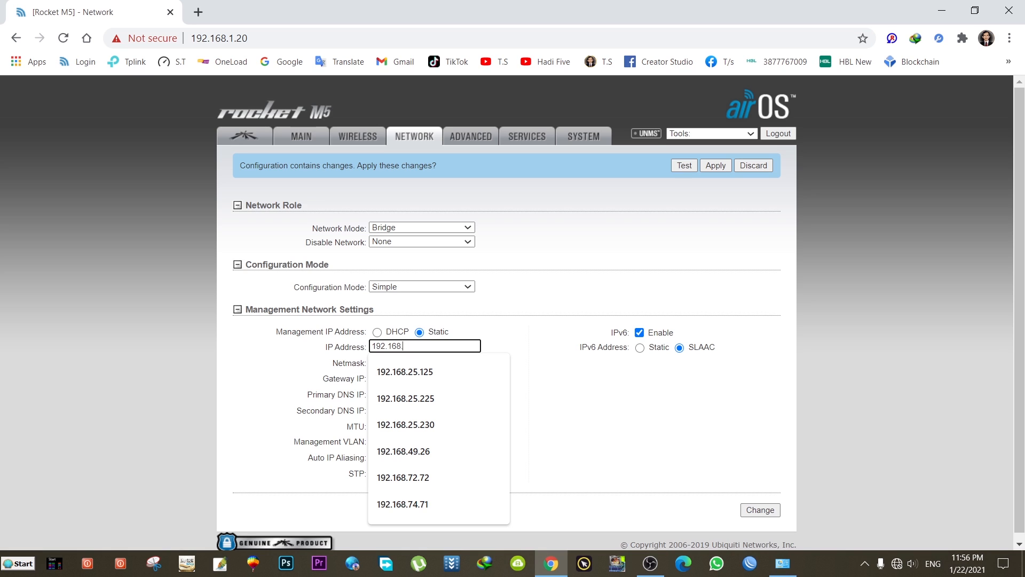
{"action": "type", "text": "25"}
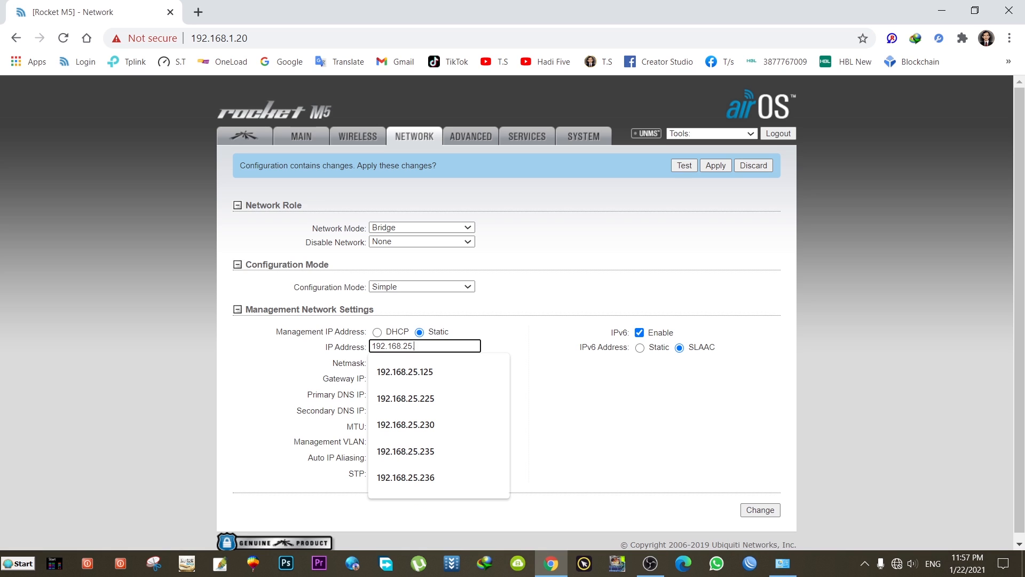
{"action": "type", "text": ".140"}
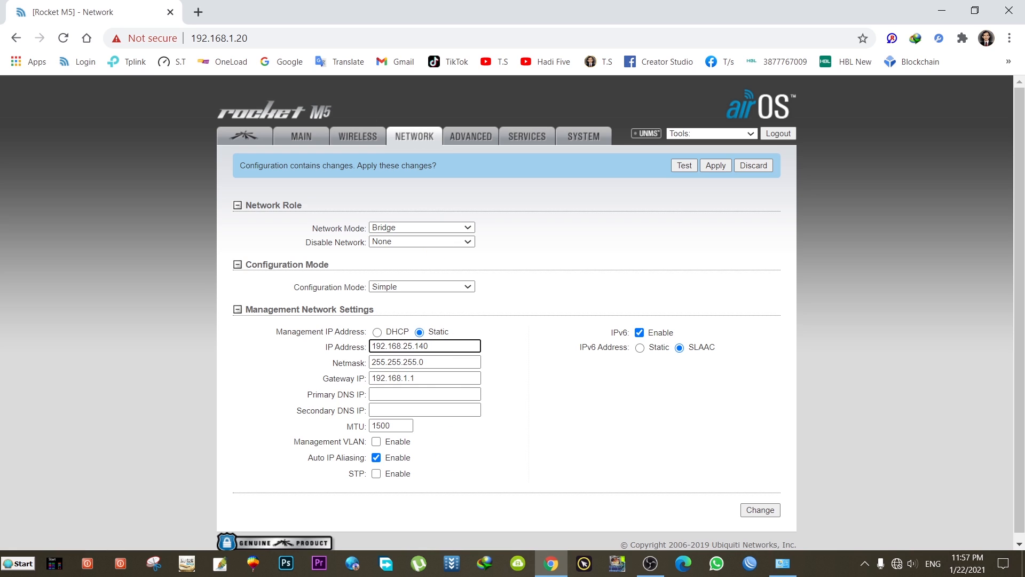
{"action": "left_click", "coordinate": [759, 510]}
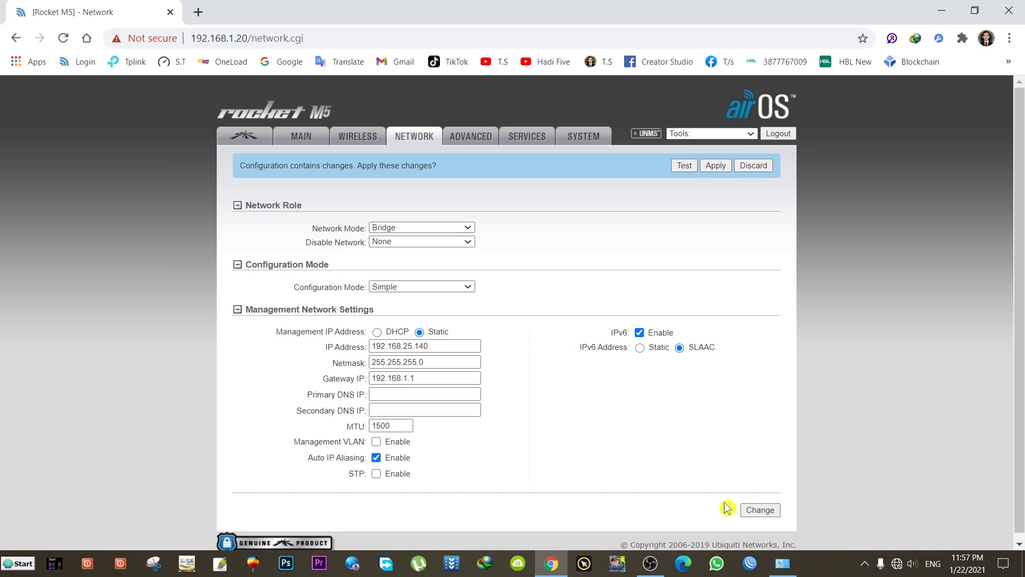
- Set the Advanced link distance to 15.2 miles (24.5 km) with Auto Adjust on and save
{"action": "left_click", "coordinate": [473, 141]}
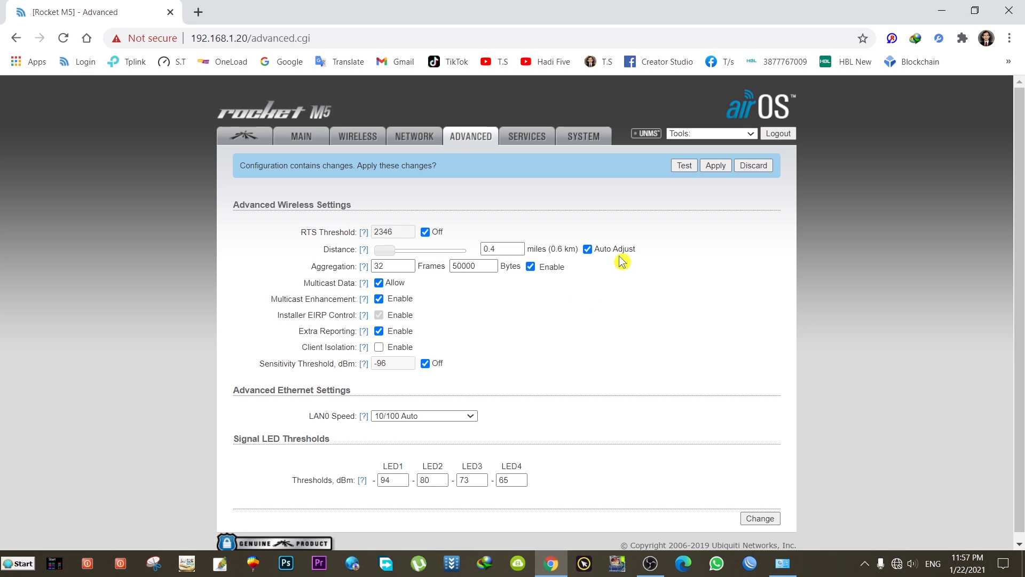
{"action": "left_click_drag", "start_coordinate": [384, 251], "coordinate": [473, 258]}
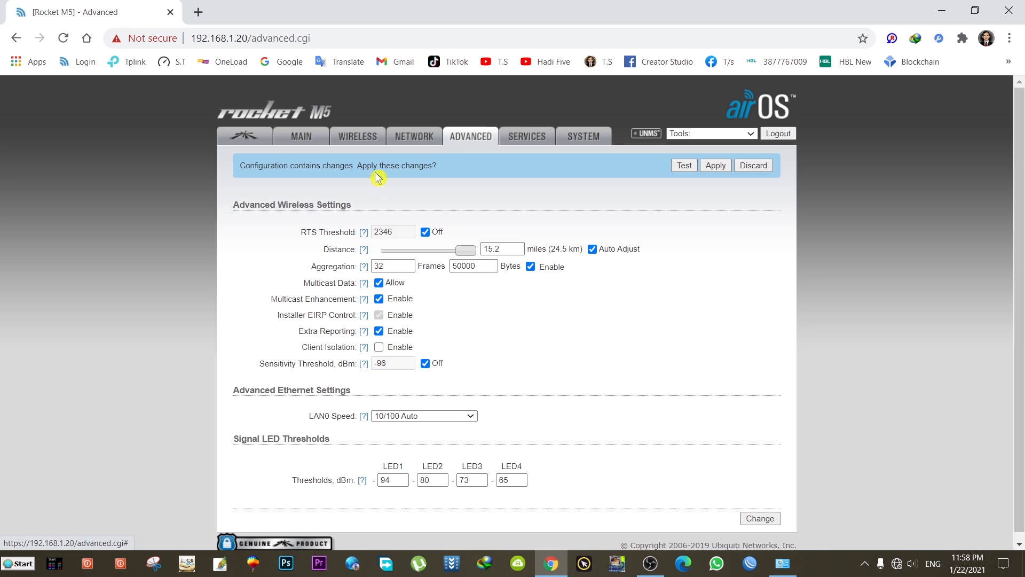
{"action": "left_click", "coordinate": [357, 142]}
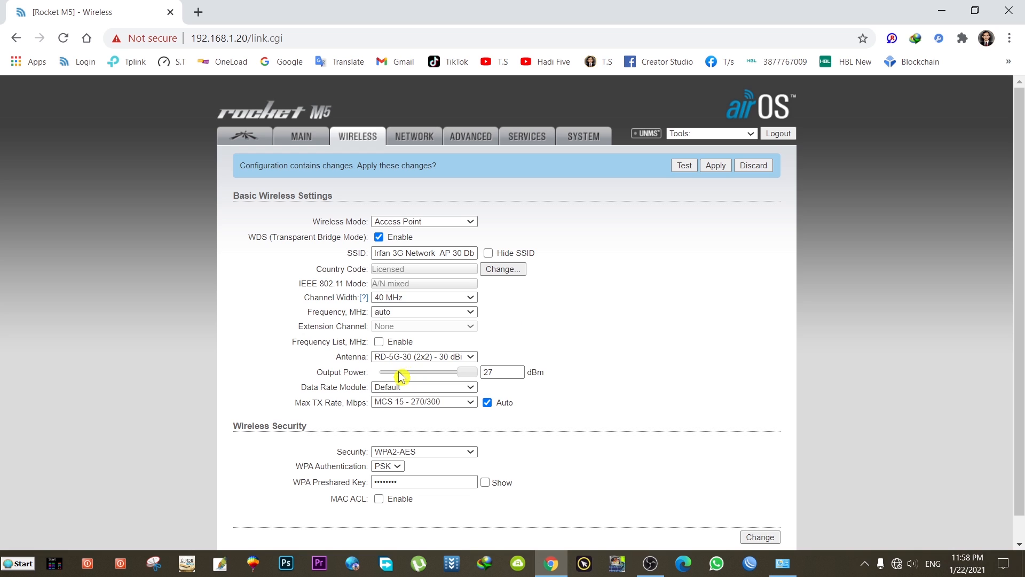
{"action": "left_click", "coordinate": [473, 141]}
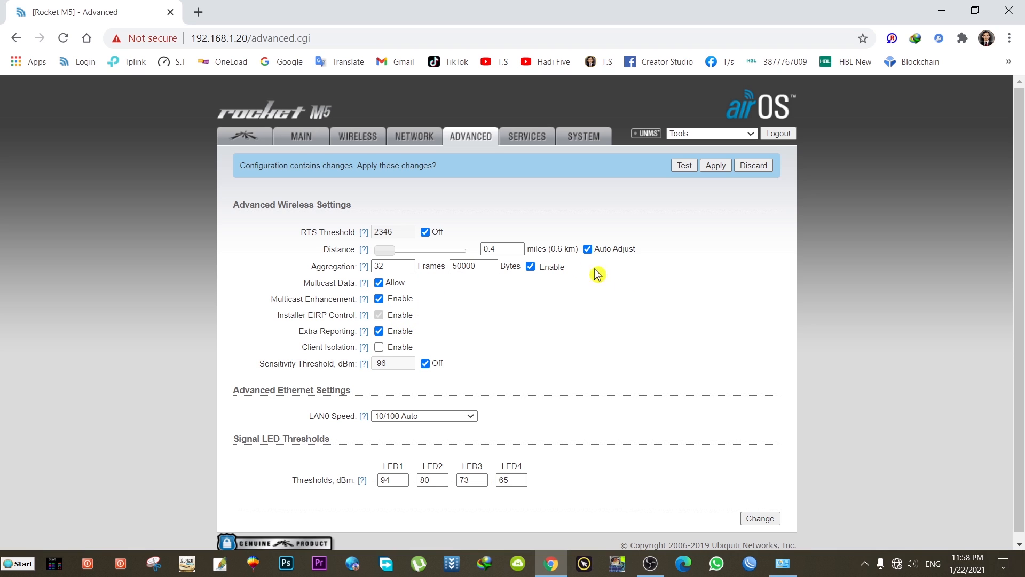
{"action": "left_click", "coordinate": [588, 250]}
{"action": "left_click_drag", "start_coordinate": [393, 256], "coordinate": [477, 257]}
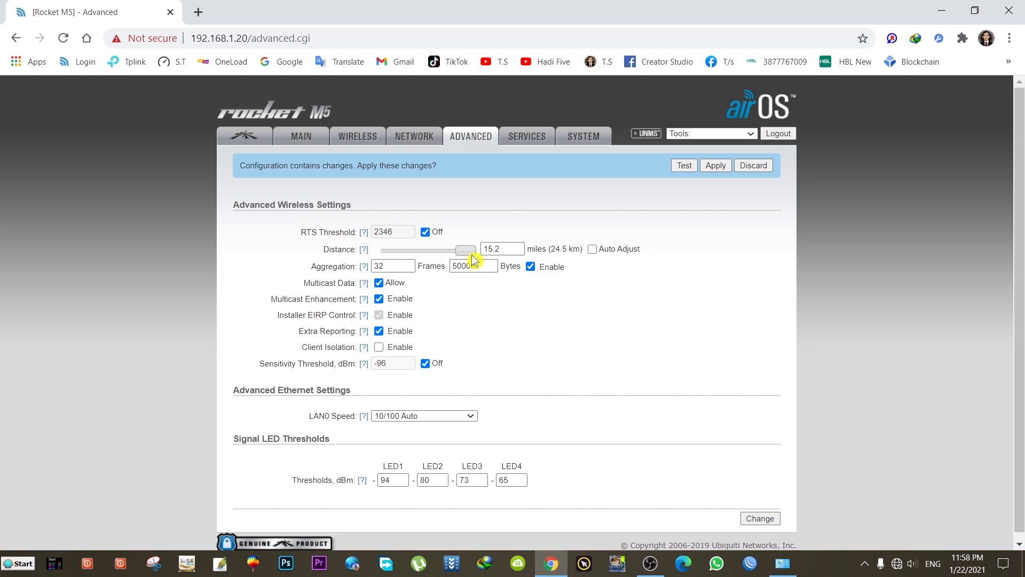
{"action": "left_click", "coordinate": [593, 250]}
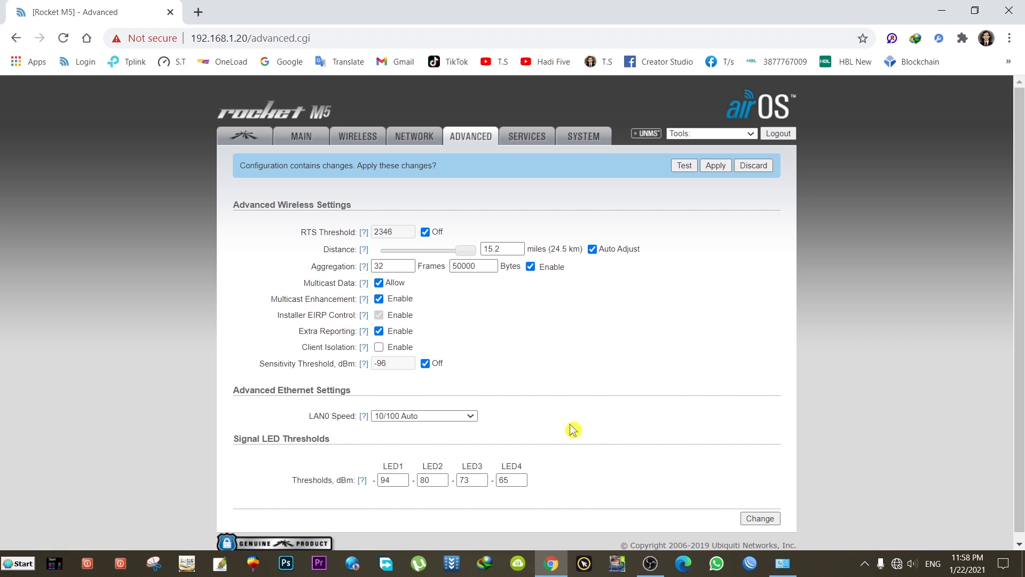
{"action": "left_click", "coordinate": [760, 519]}
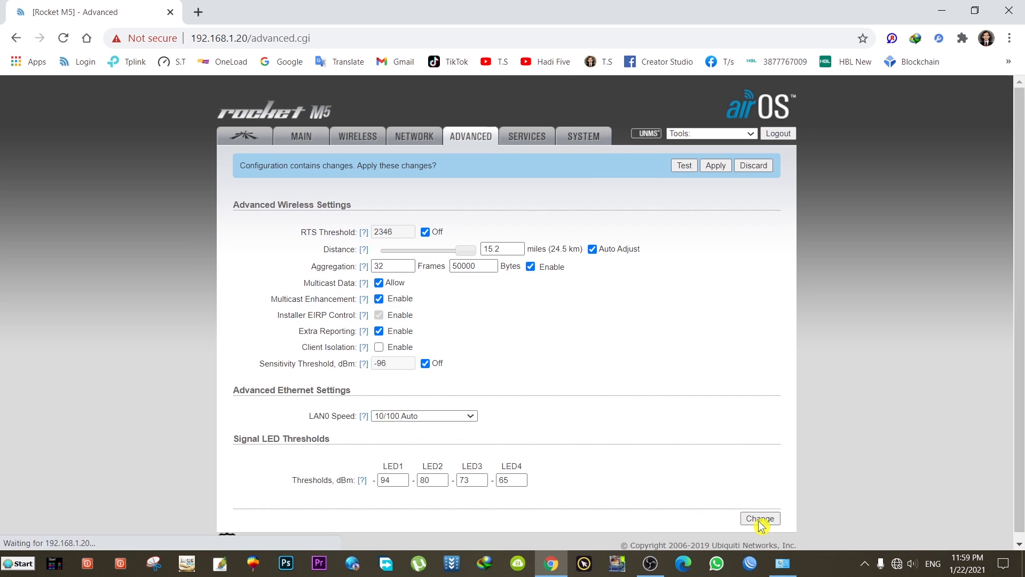
{"action": "left_click", "coordinate": [525, 140]}
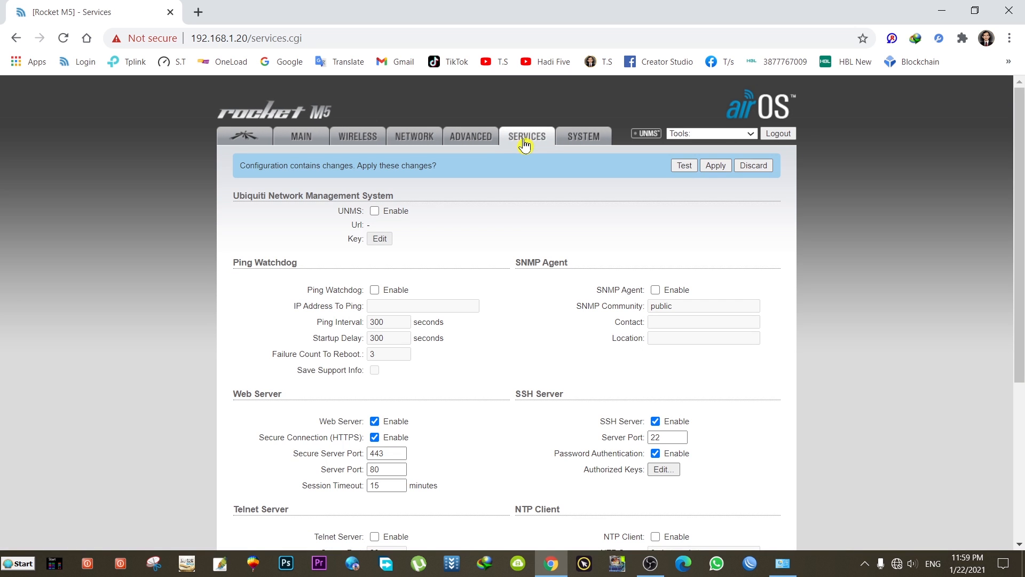
- Review the Services settings (UNMS off, HTTPS on 443, SSH on 22), then go to System
{"action": "scroll", "coordinate": [473, 255], "scroll_direction": "down", "scroll_amount": 4}
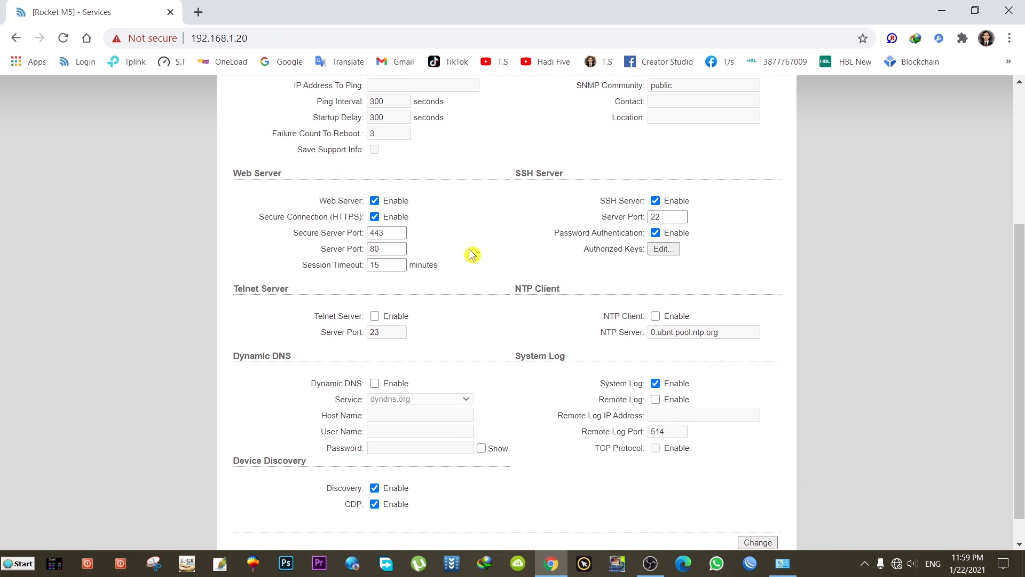
{"action": "scroll", "coordinate": [472, 255], "scroll_direction": "down", "scroll_amount": 1}
{"action": "scroll", "coordinate": [472, 255], "scroll_direction": "up", "scroll_amount": 5}
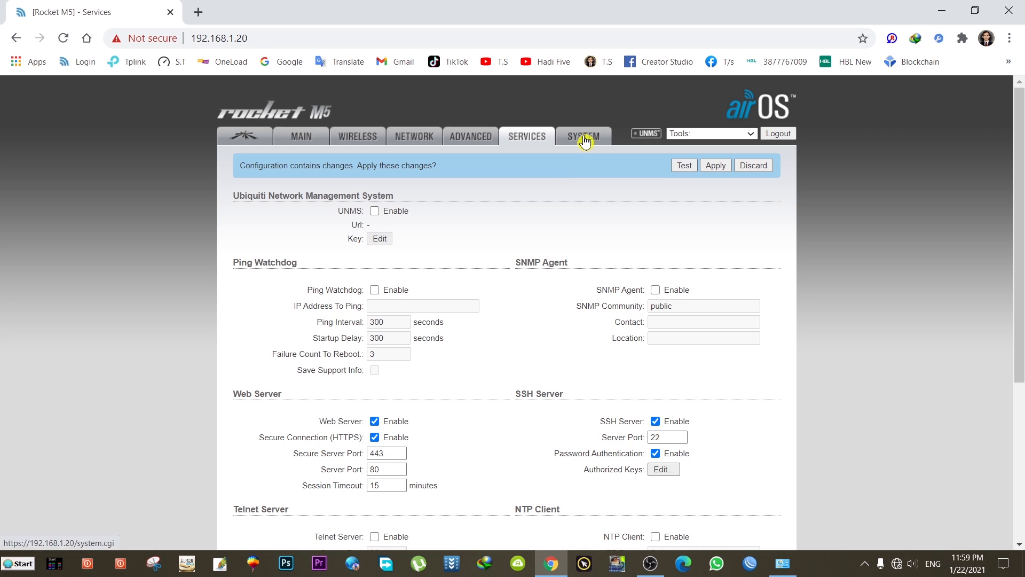
{"action": "left_click", "coordinate": [585, 140]}
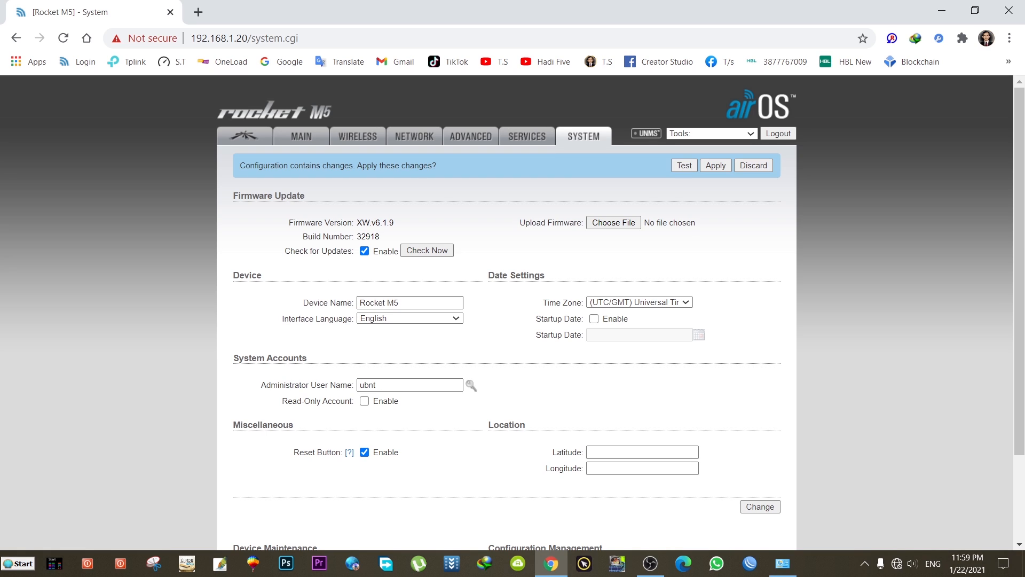
- Append ' 30 Dbi' to the device name so it reads Rocket M5 30 Dbi
{"action": "left_click", "coordinate": [418, 303]}
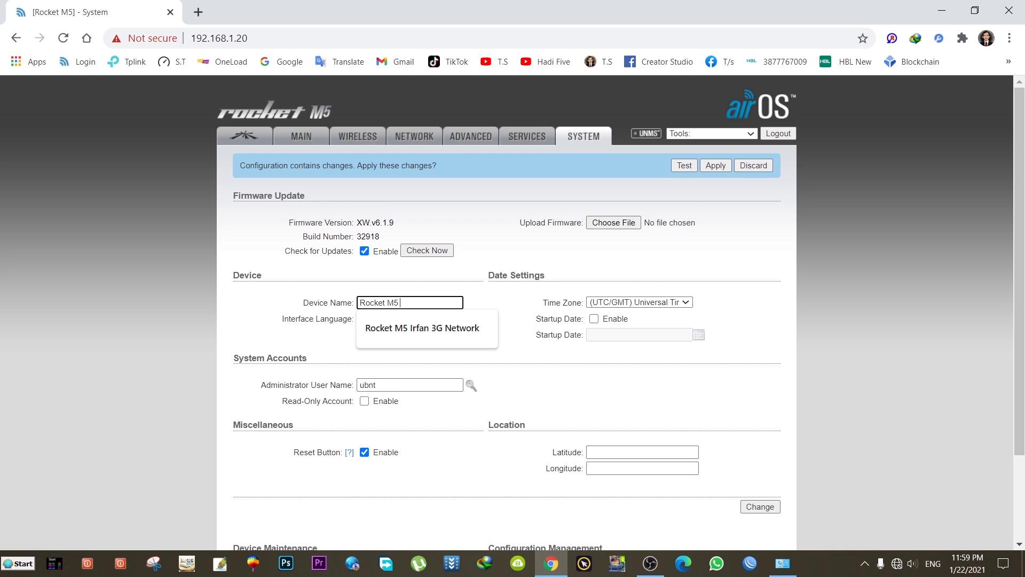
{"action": "type", "text": "30 Dbi"}
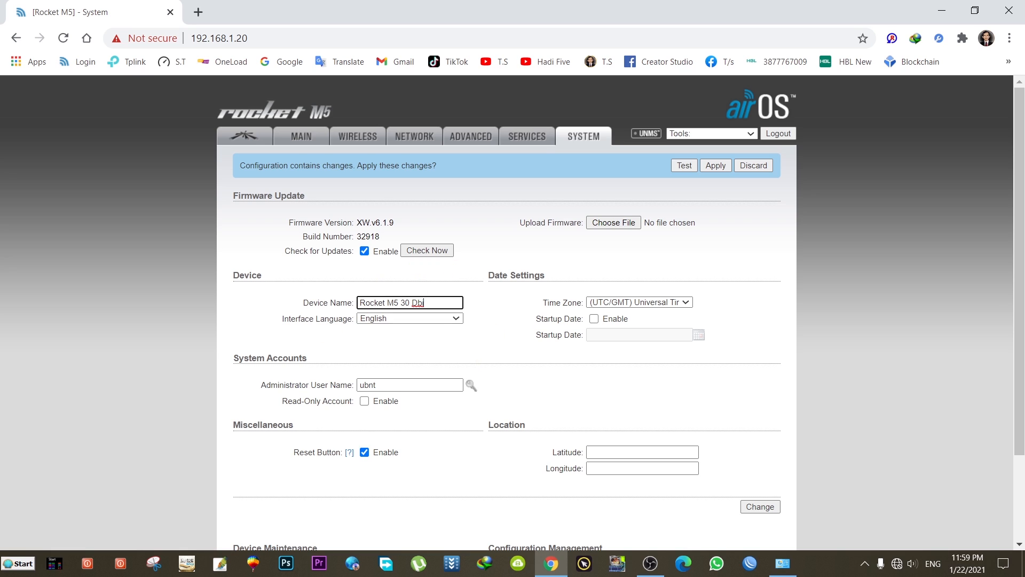
{"action": "left_click_drag", "start_coordinate": [359, 302], "coordinate": [411, 303]}
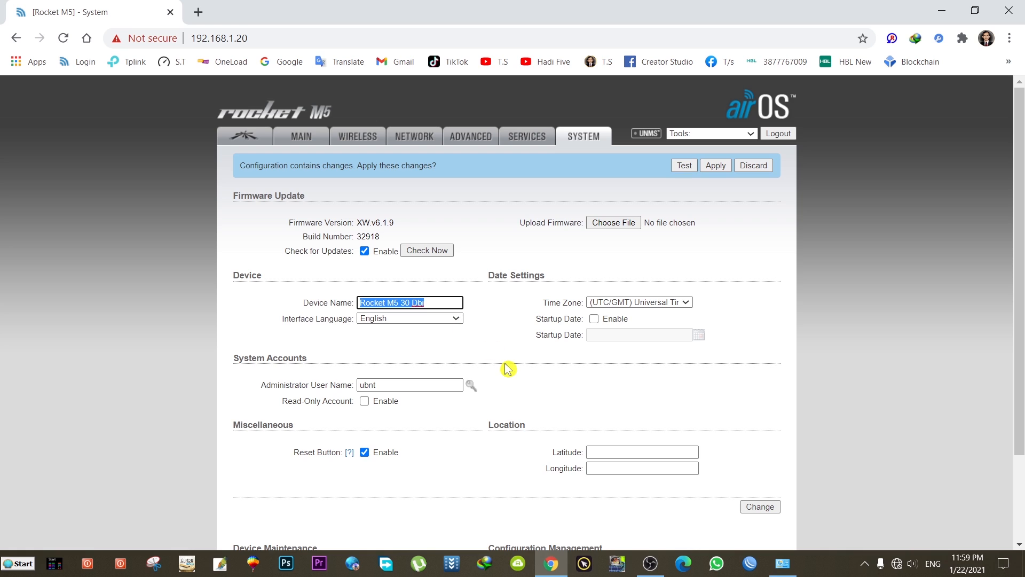
{"action": "scroll", "coordinate": [508, 369], "scroll_direction": "down", "scroll_amount": 2}
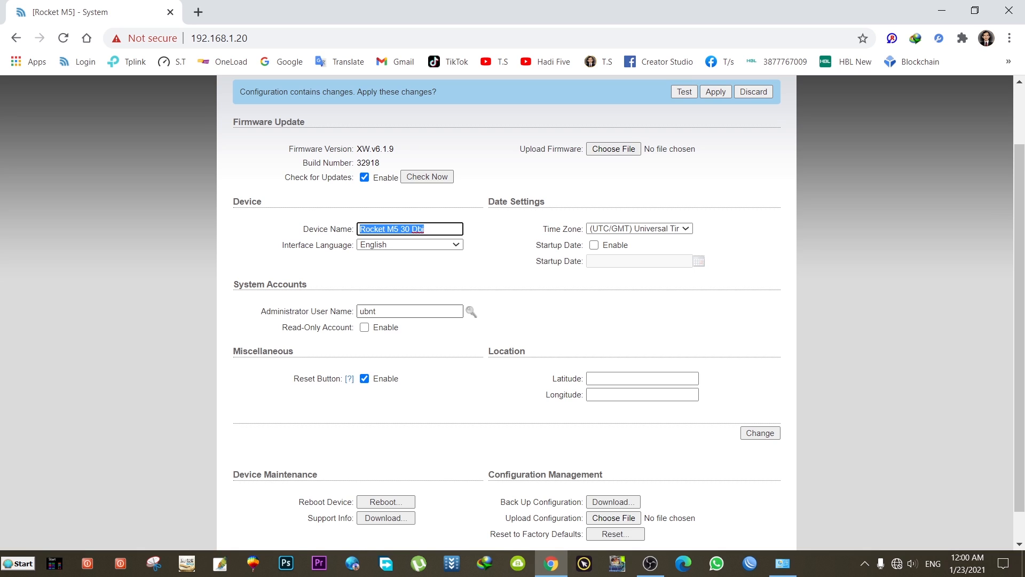
- Choose the (GMT+05:00) Ekaterinburg, Islamabad, Karachi, Tashkent time zone and submit the System settings
{"action": "left_click", "coordinate": [471, 312]}
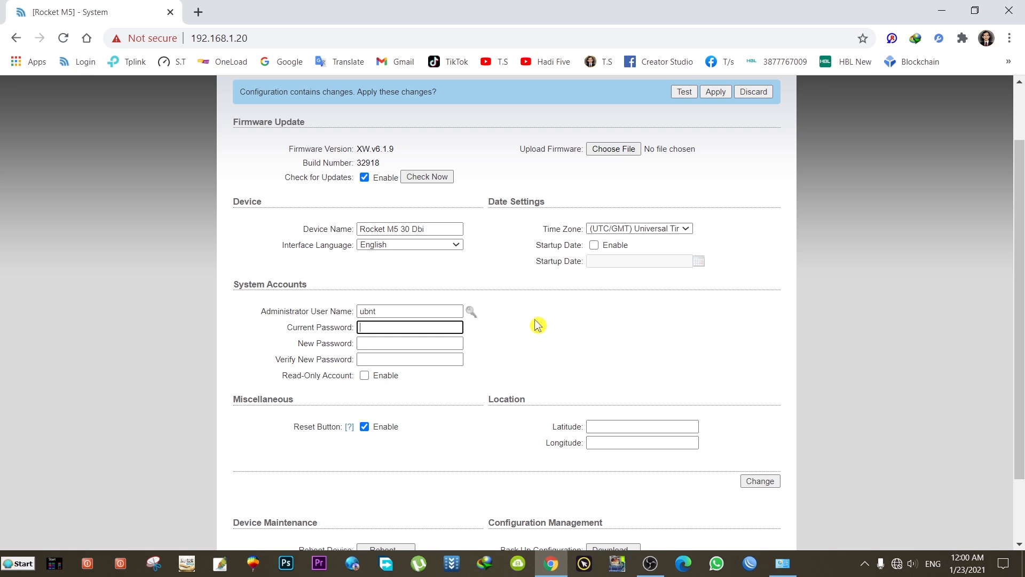
{"action": "scroll", "coordinate": [542, 324], "scroll_direction": "up", "scroll_amount": 2}
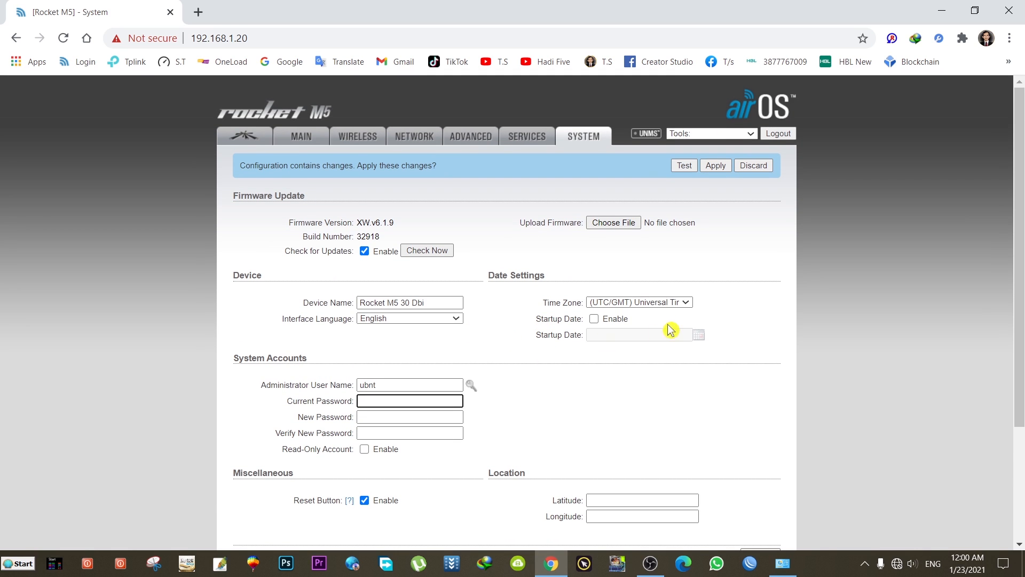
{"action": "left_click", "coordinate": [685, 304]}
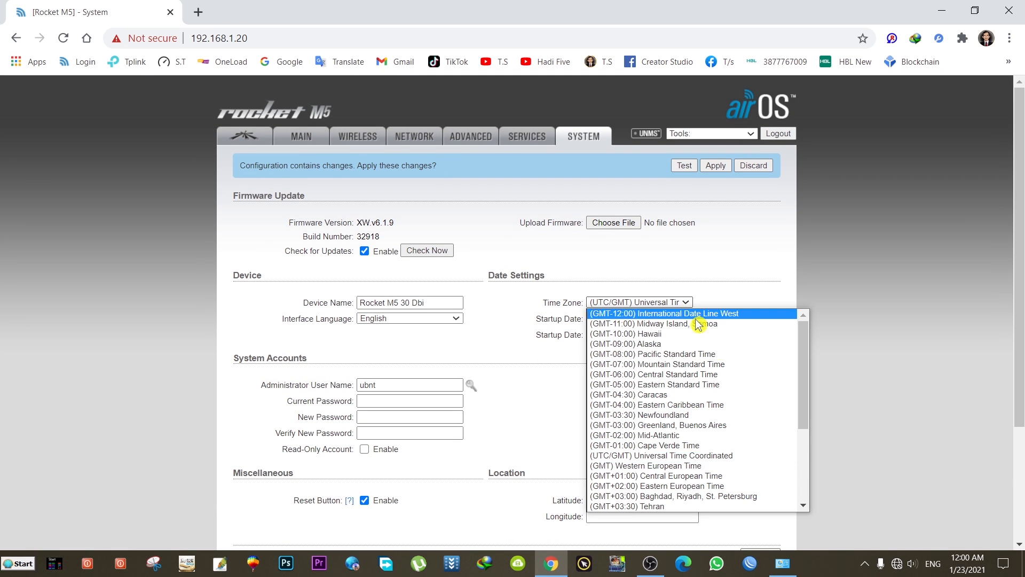
{"action": "left_click_drag", "start_coordinate": [809, 409], "coordinate": [807, 478]}
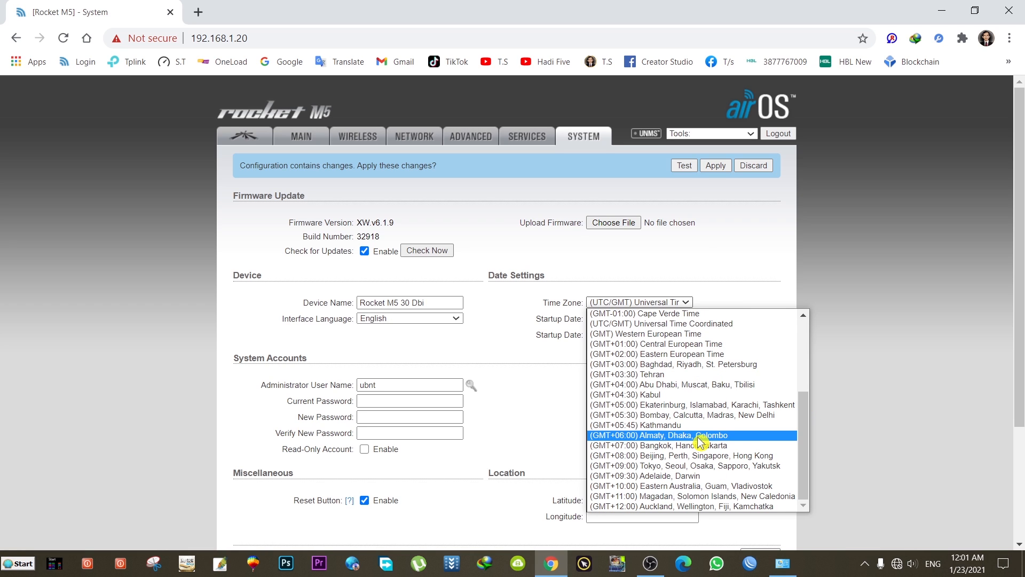
{"action": "left_click", "coordinate": [687, 409]}
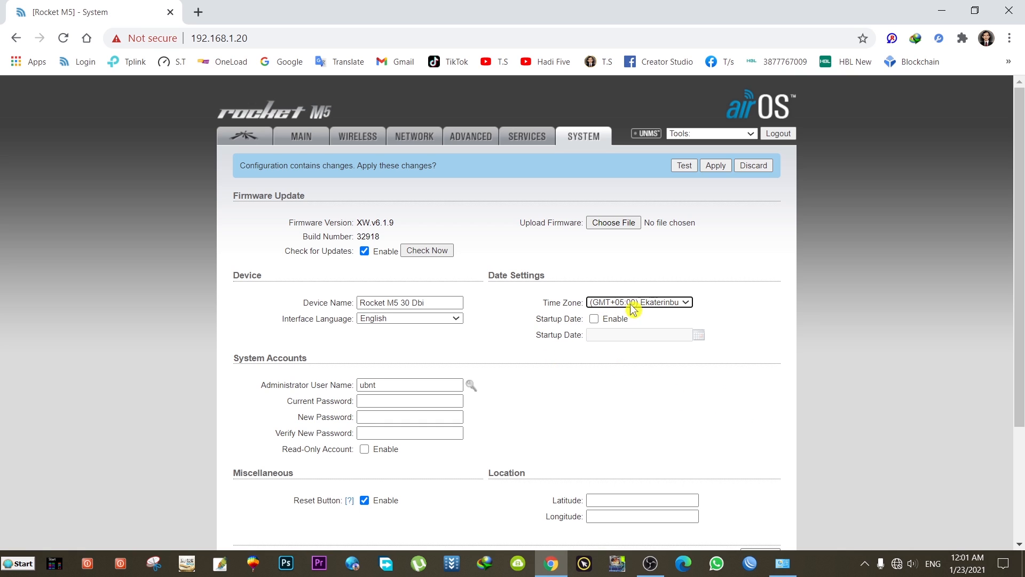
{"action": "scroll", "coordinate": [498, 371], "scroll_direction": "down", "scroll_amount": 3}
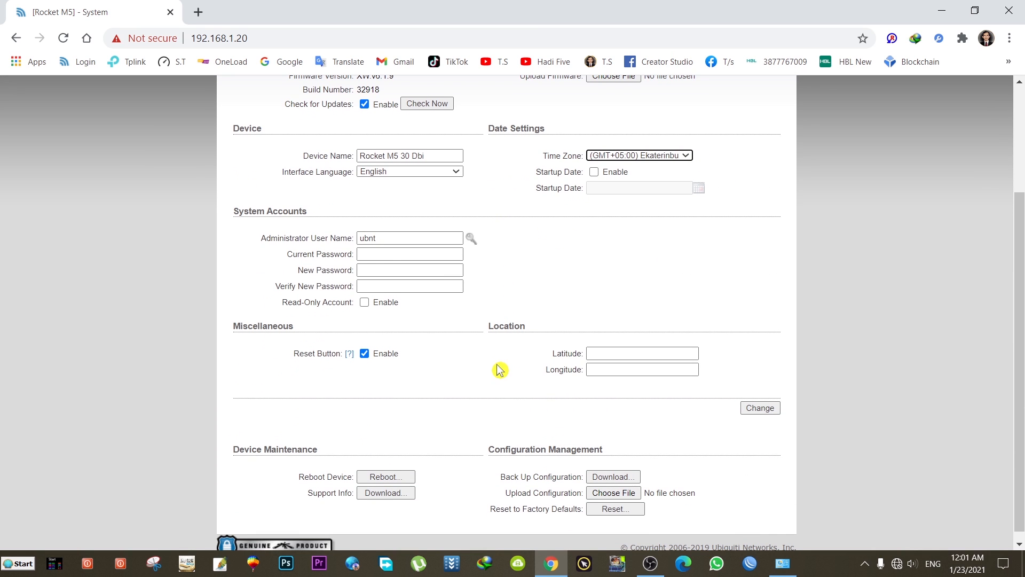
{"action": "scroll", "coordinate": [500, 367], "scroll_direction": "down", "scroll_amount": 1}
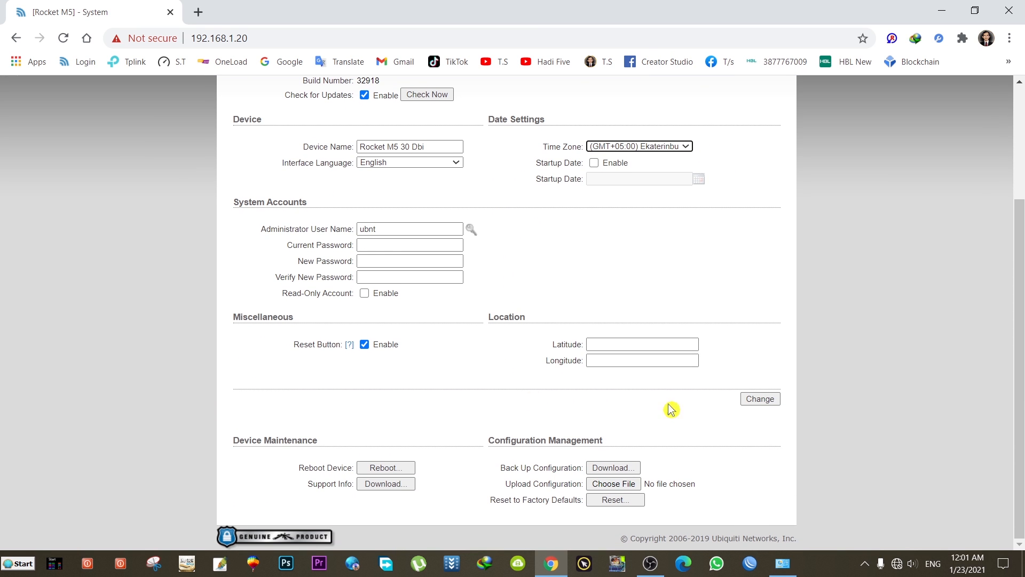
{"action": "left_click", "coordinate": [758, 400]}
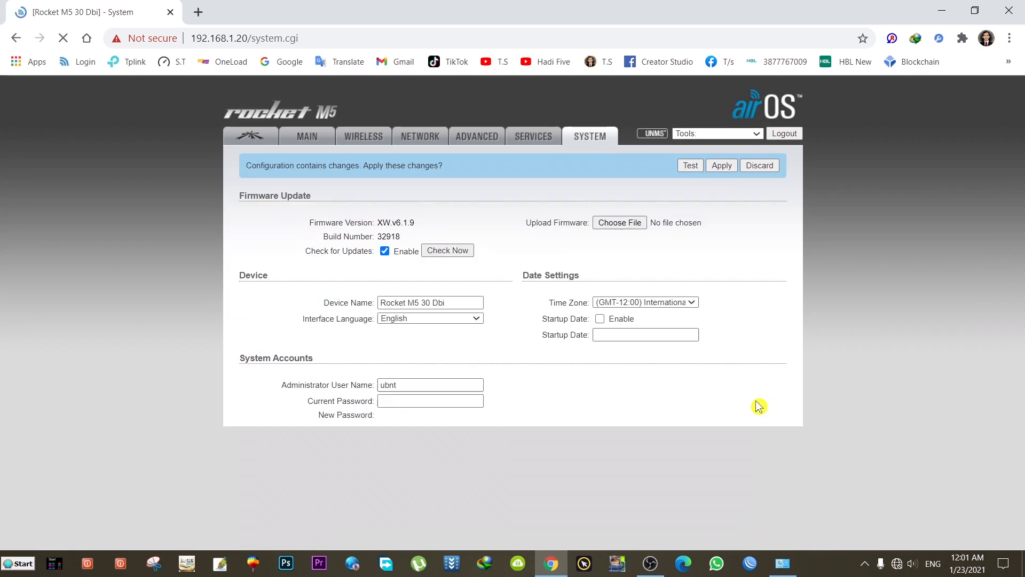
- Check the Main and airMAX pages, then review Wireless: Access Point WDS, 40 MHz, WPA2-AES
{"action": "scroll", "coordinate": [507, 391], "scroll_direction": "down", "scroll_amount": 1}
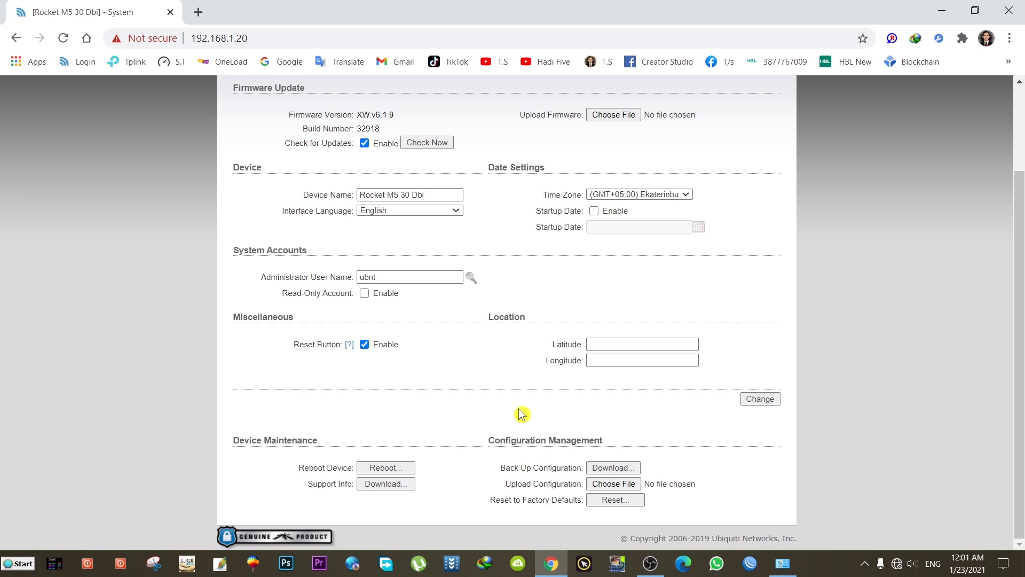
{"action": "scroll", "coordinate": [519, 373], "scroll_direction": "up", "scroll_amount": 2}
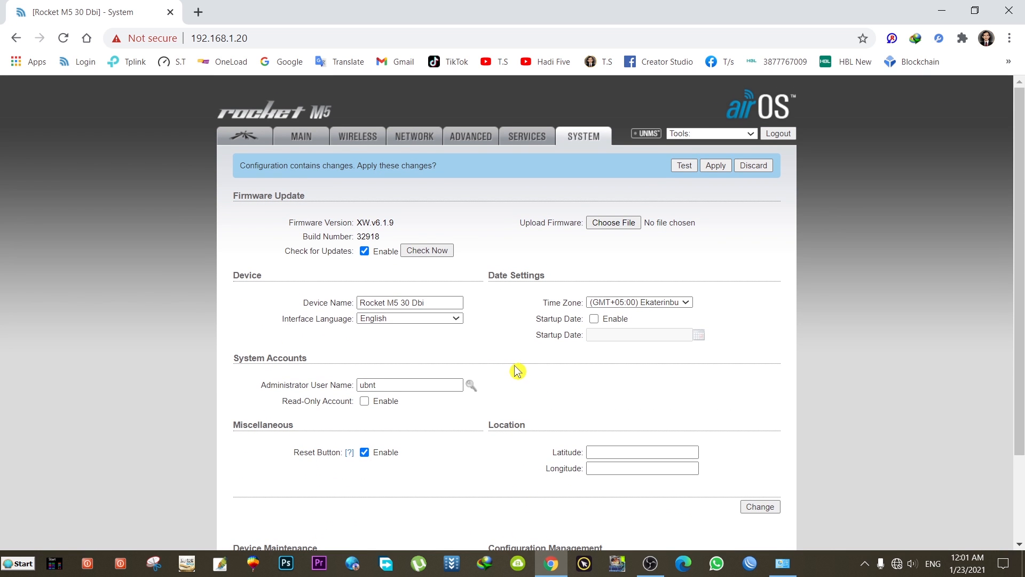
{"action": "left_click", "coordinate": [312, 140]}
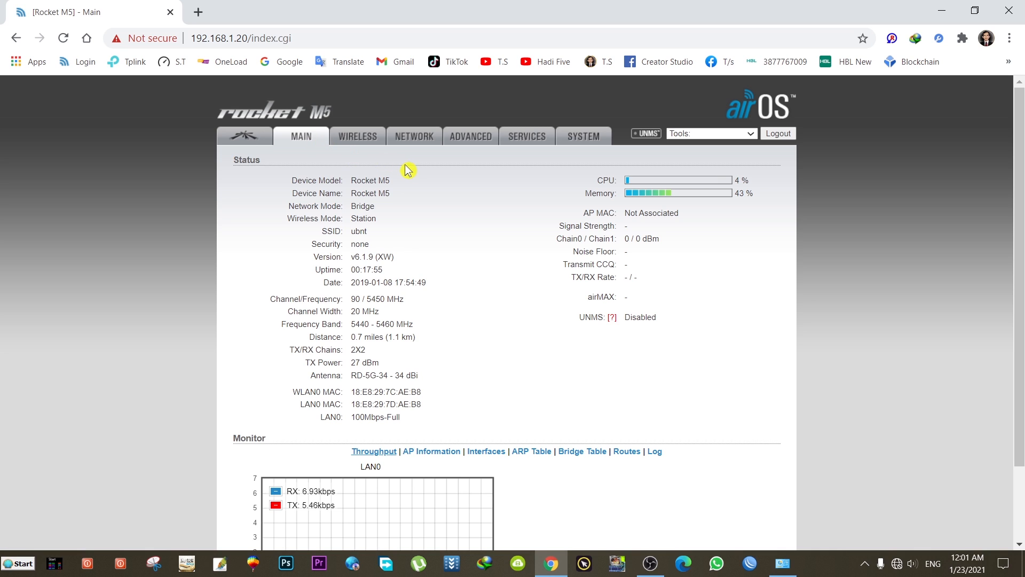
{"action": "left_click", "coordinate": [253, 138]}
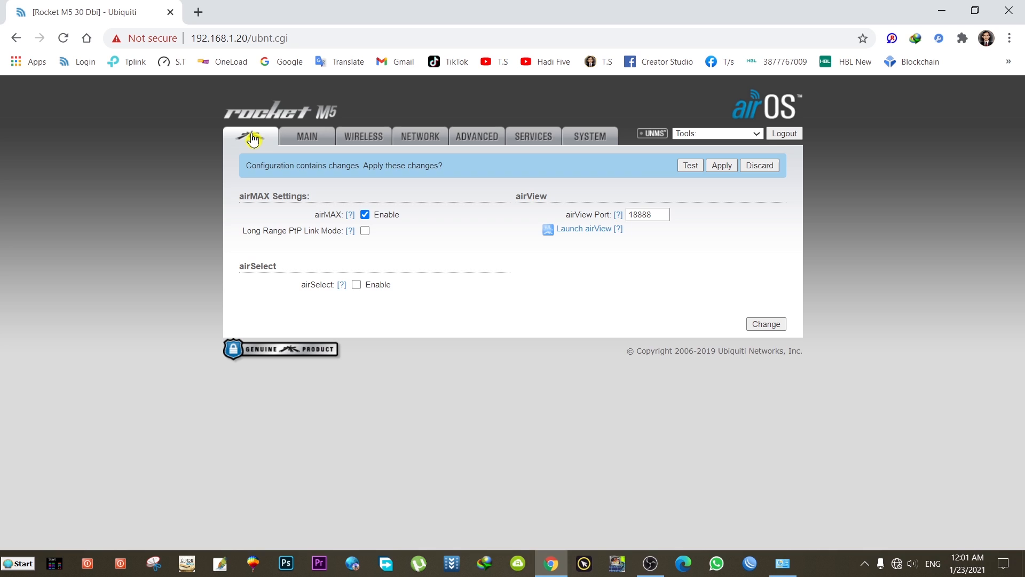
{"action": "left_click", "coordinate": [308, 142]}
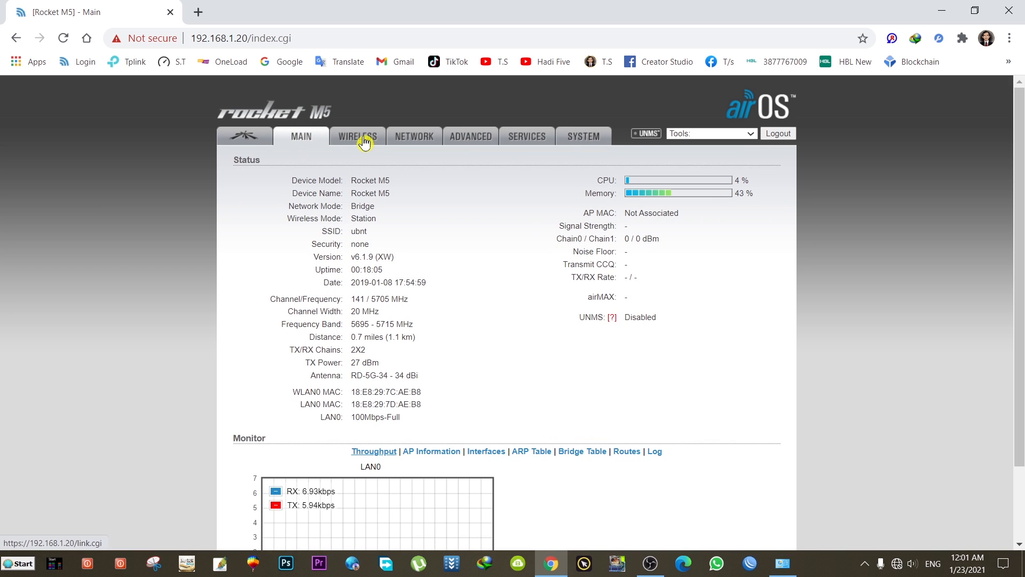
{"action": "left_click", "coordinate": [365, 140]}
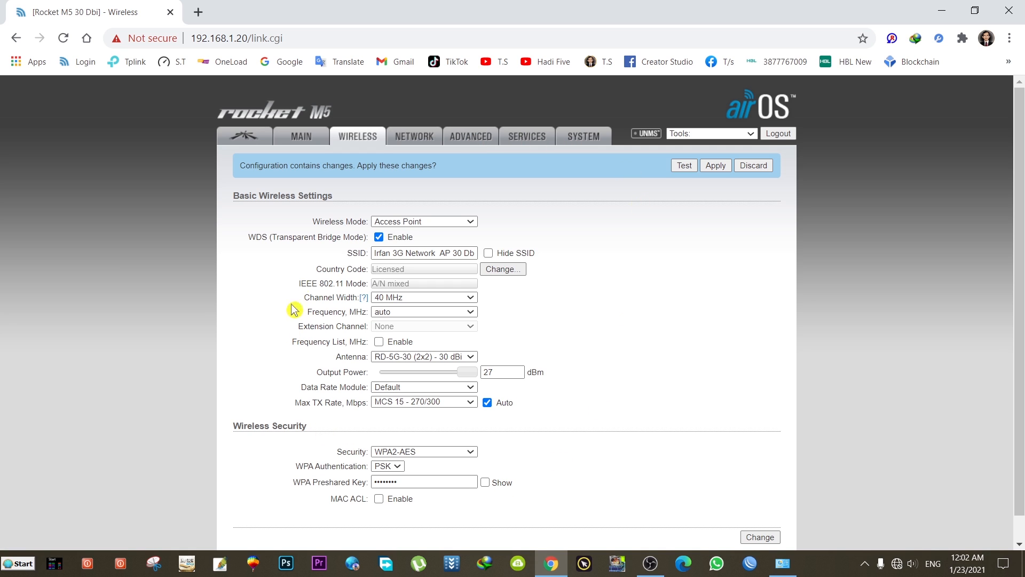
{"action": "scroll", "coordinate": [630, 342], "scroll_direction": "down", "scroll_amount": 1}
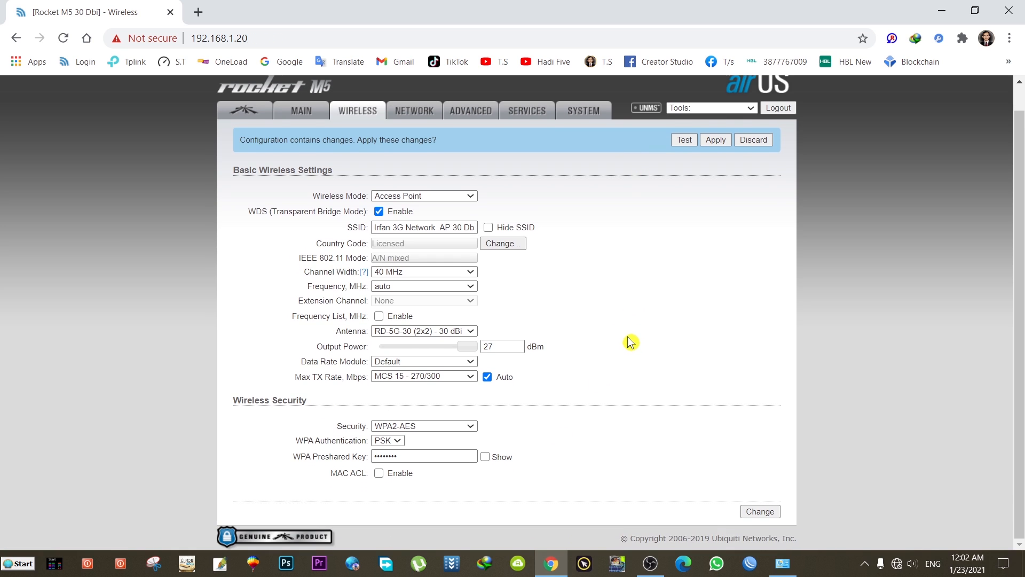
{"action": "scroll", "coordinate": [630, 342], "scroll_direction": "up", "scroll_amount": 1}
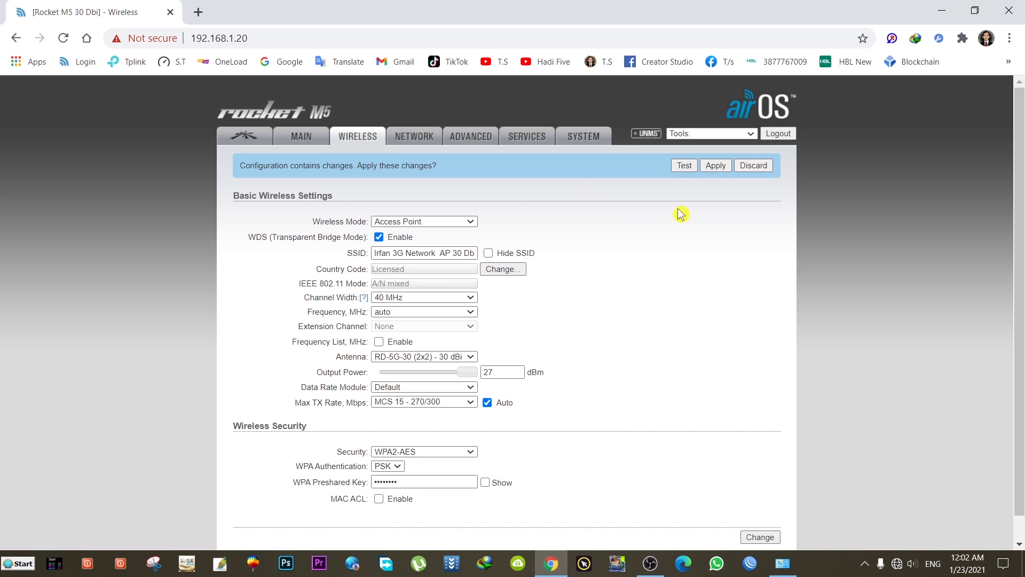
- Apply the pending changes, then open Windows Ethernet settings when 192.168.25.140 stops responding
{"action": "left_click", "coordinate": [719, 168]}
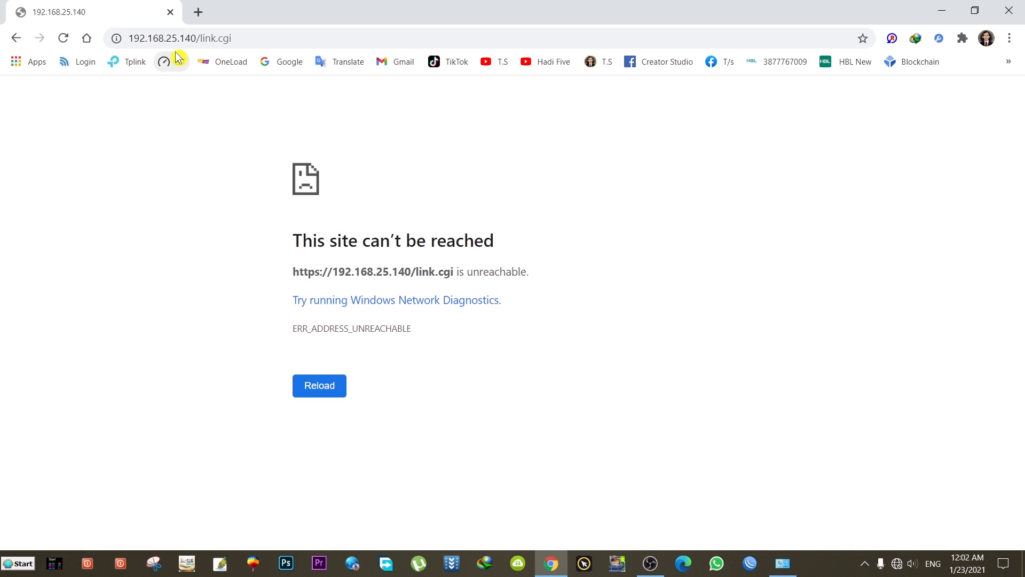
{"action": "left_click", "coordinate": [131, 38]}
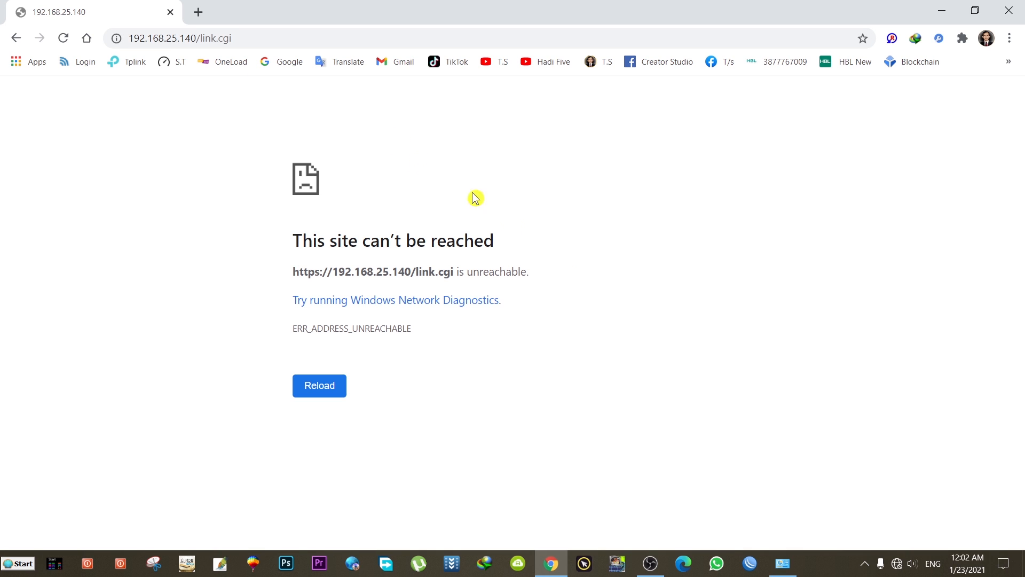
{"action": "left_click", "coordinate": [897, 564]}
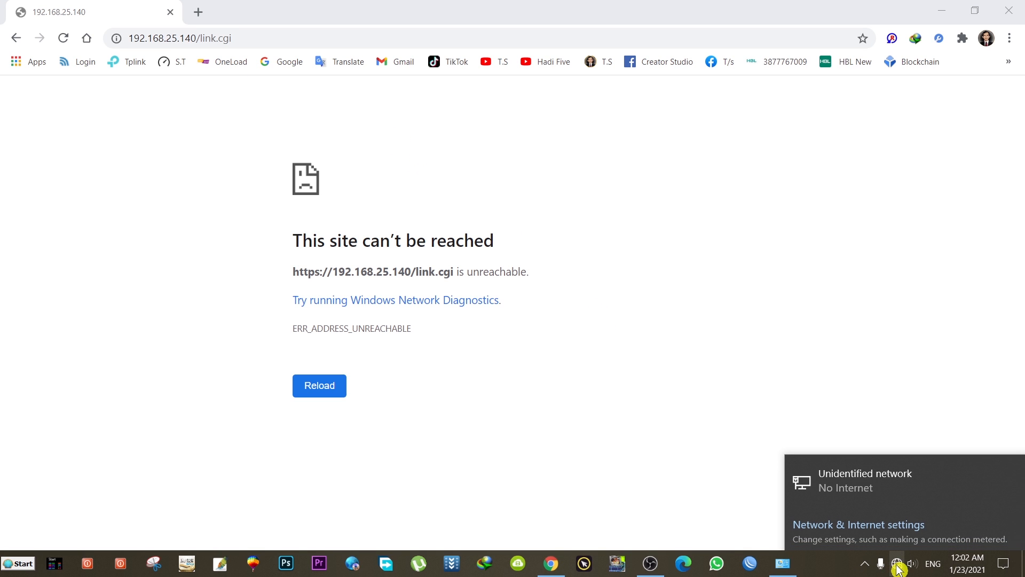
{"action": "left_click", "coordinate": [863, 485]}
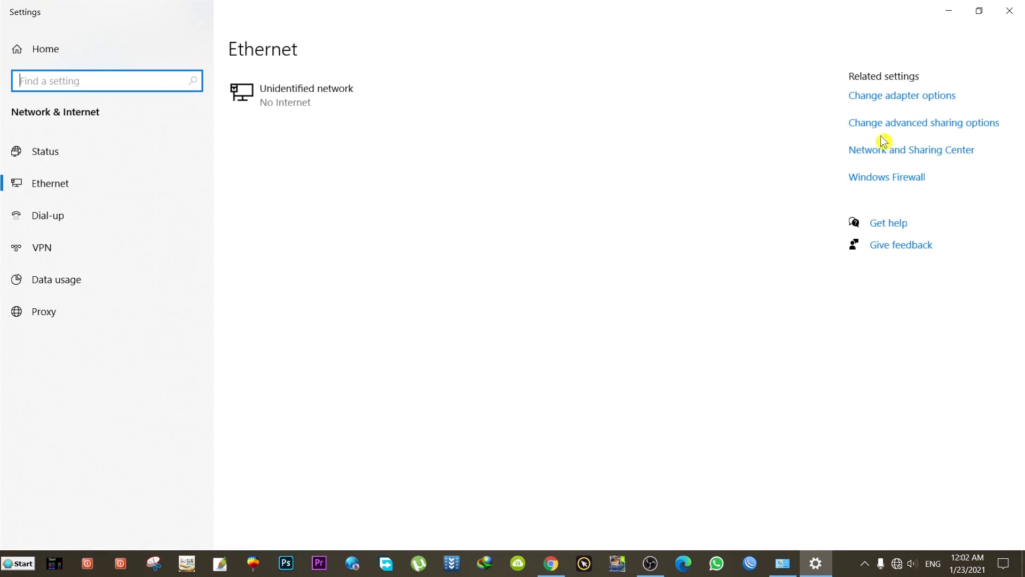
- Give the Ethernet adapter static IPv4 192.168.25.90, mask 255.255.255.0, and close the network windows
{"action": "left_click", "coordinate": [882, 101]}
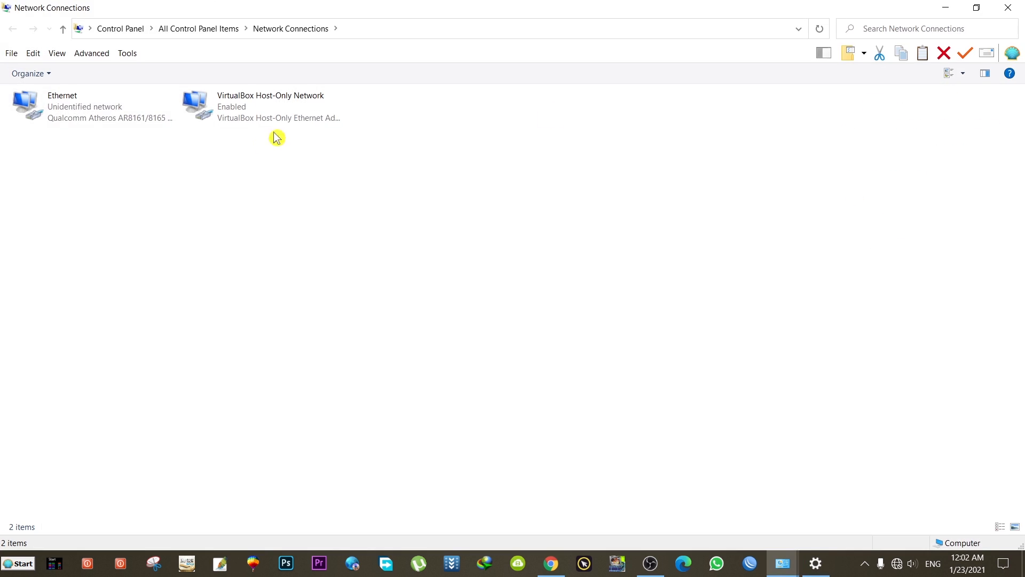
{"action": "left_click", "coordinate": [86, 119]}
{"action": "right_click", "coordinate": [78, 106]}
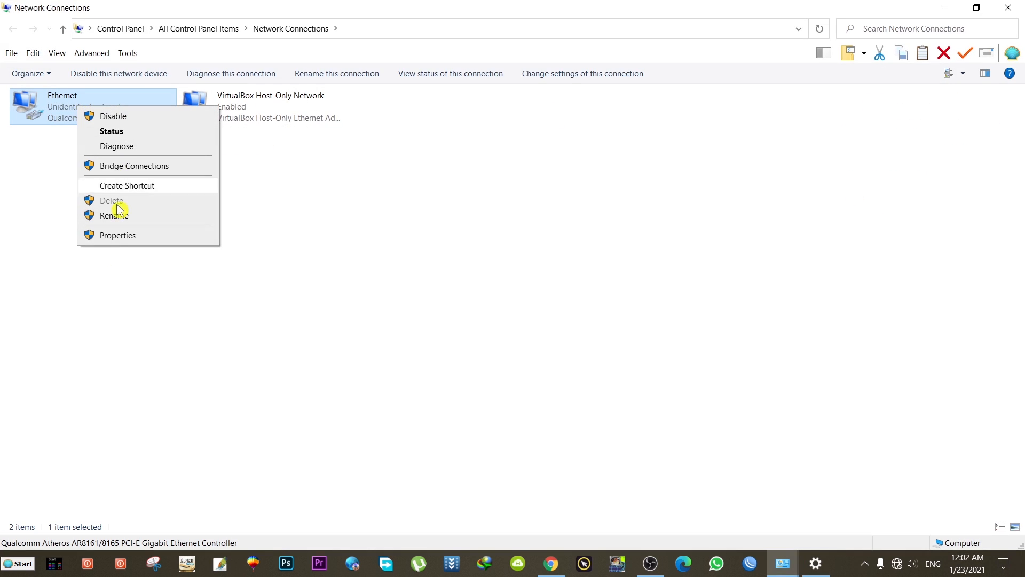
{"action": "left_click", "coordinate": [126, 237]}
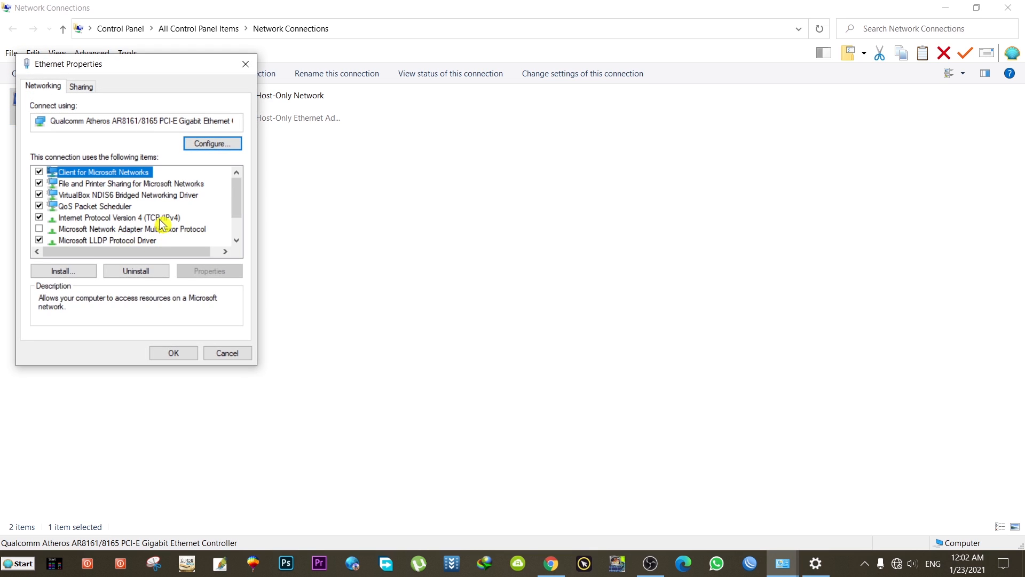
{"action": "double_click", "coordinate": [165, 219]}
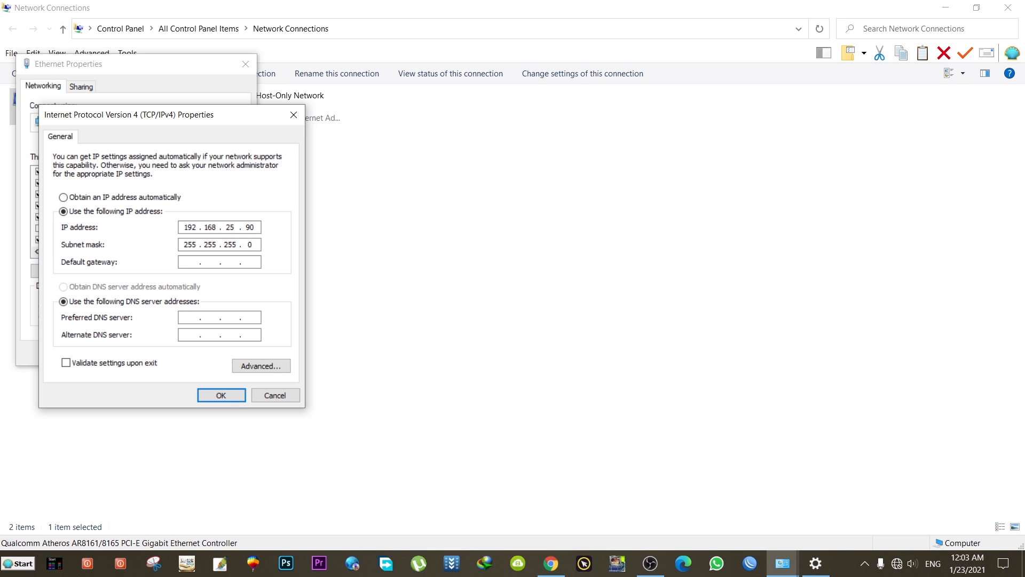
{"action": "left_click", "coordinate": [217, 398]}
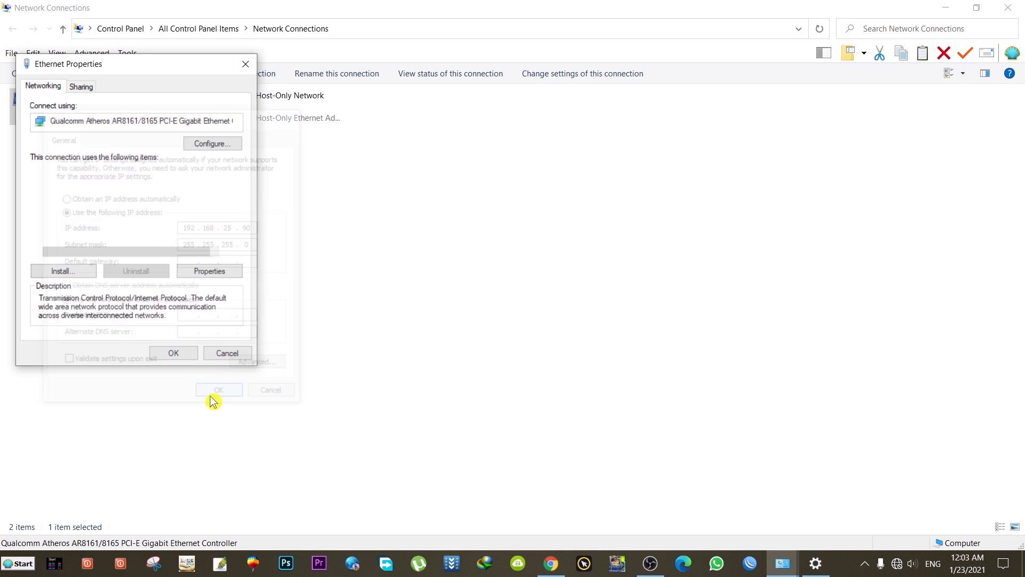
{"action": "left_click", "coordinate": [170, 353]}
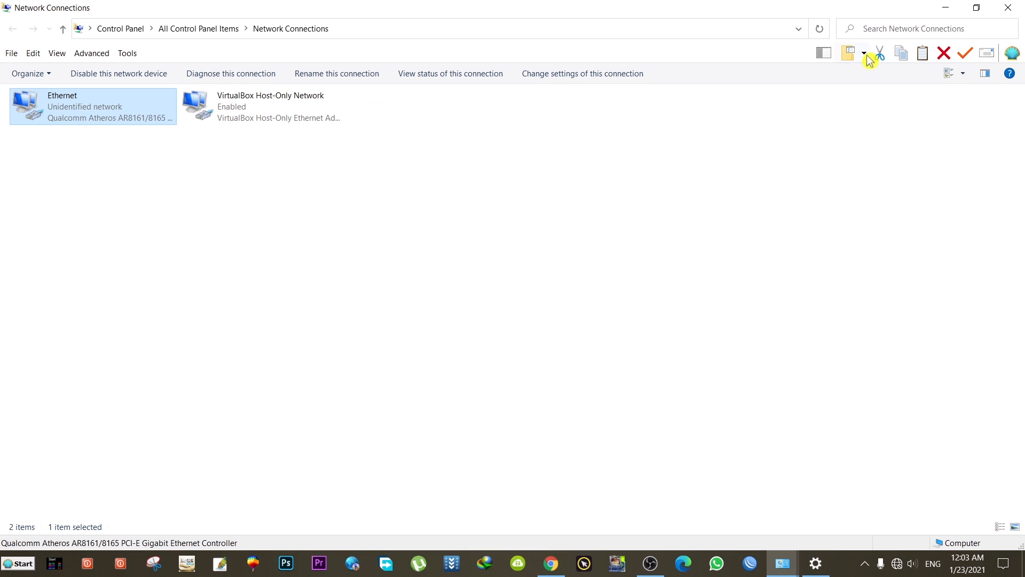
{"action": "left_click", "coordinate": [1020, 13]}
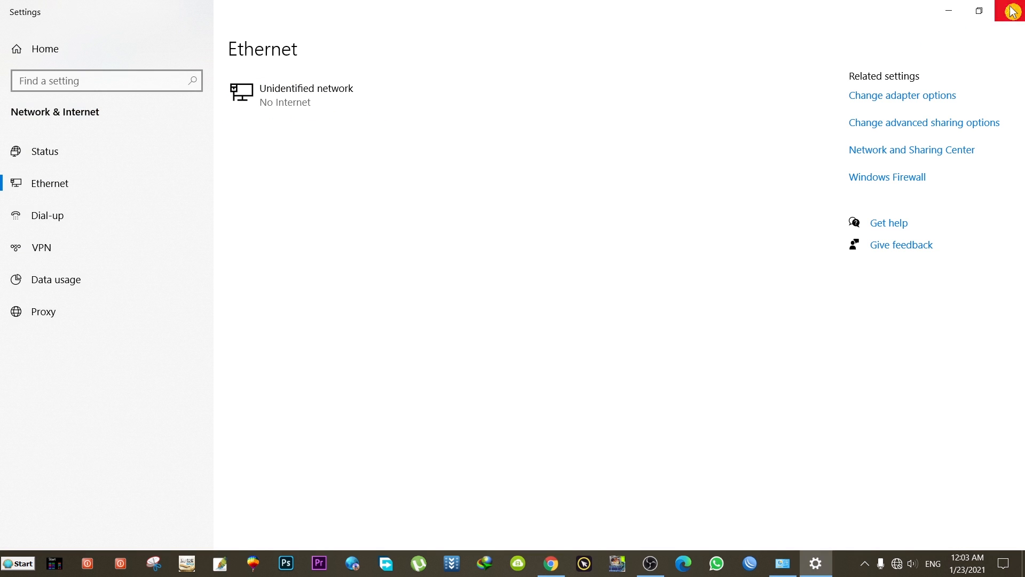
{"action": "left_click", "coordinate": [1013, 10]}
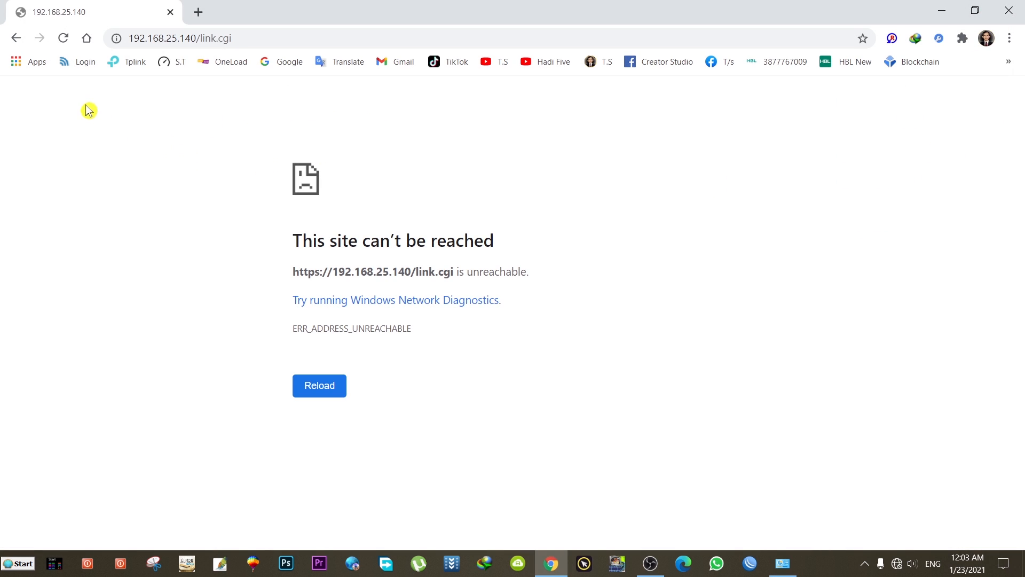
- Reload the device page and proceed past the certificate warning to 192.168.25.140 (unsafe)
{"action": "left_click", "coordinate": [64, 43]}
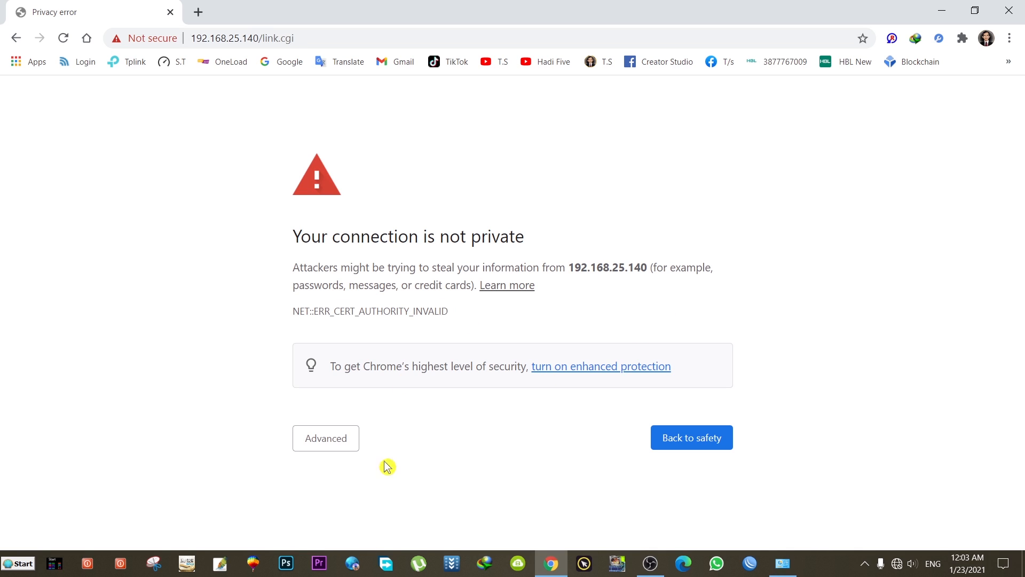
{"action": "left_click", "coordinate": [329, 439]}
{"action": "scroll", "coordinate": [373, 432], "scroll_direction": "down", "scroll_amount": 1}
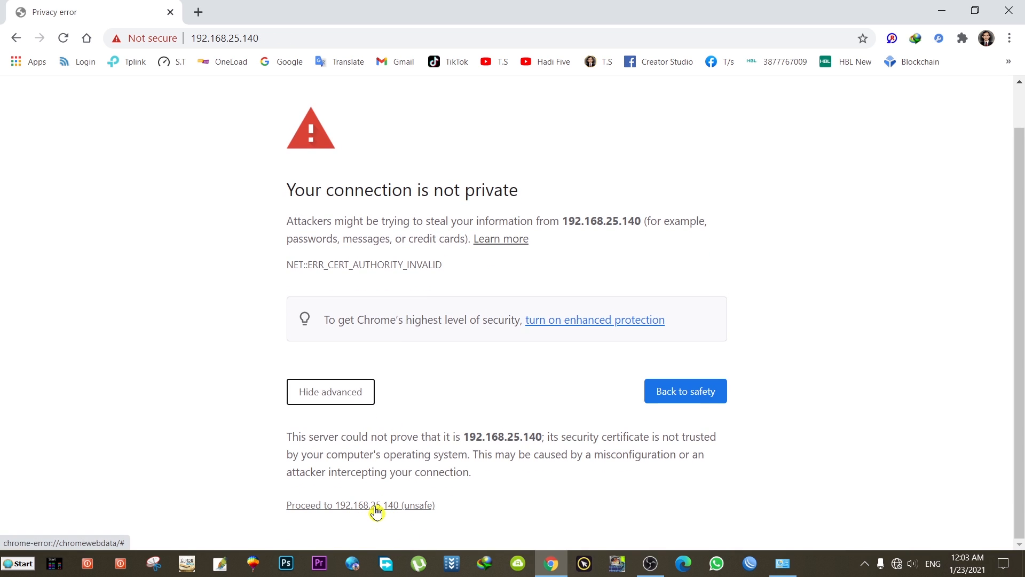
{"action": "left_click", "coordinate": [369, 506]}
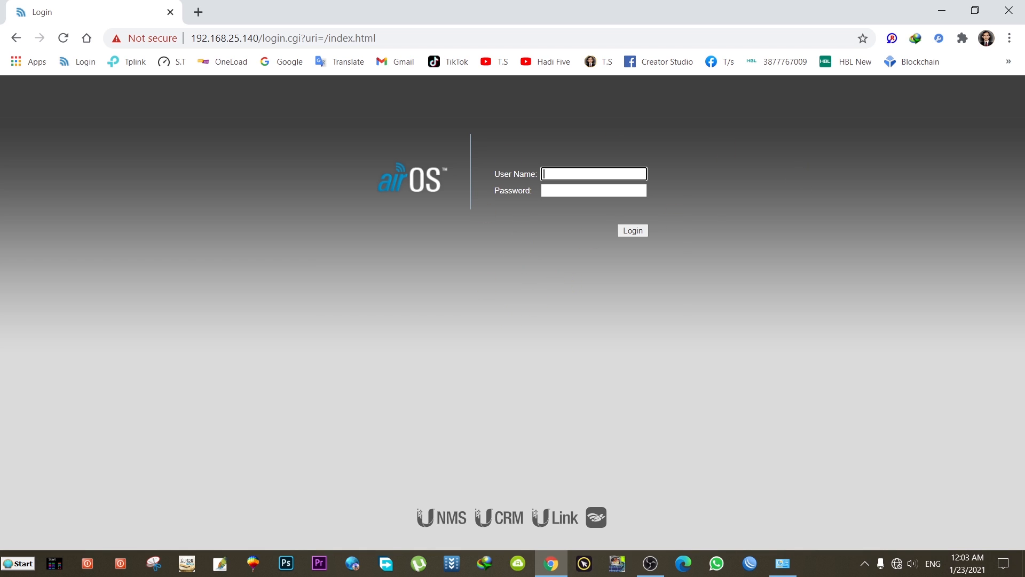
- Log in to airOS with the saved user name and the account password
{"action": "left_click", "coordinate": [587, 174]}
{"action": "left_click", "coordinate": [565, 200]}
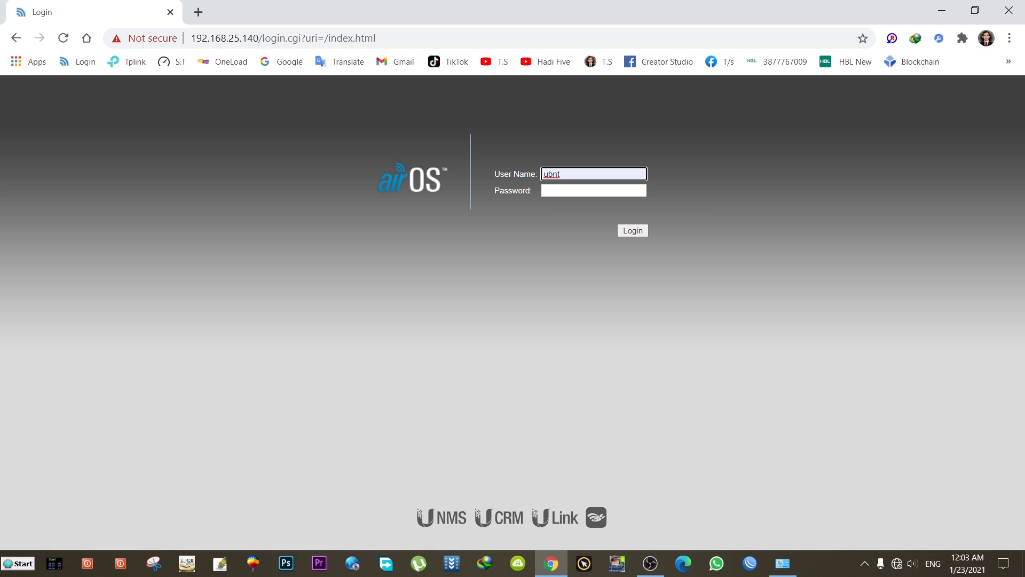
{"action": "key", "text": "Tab"}
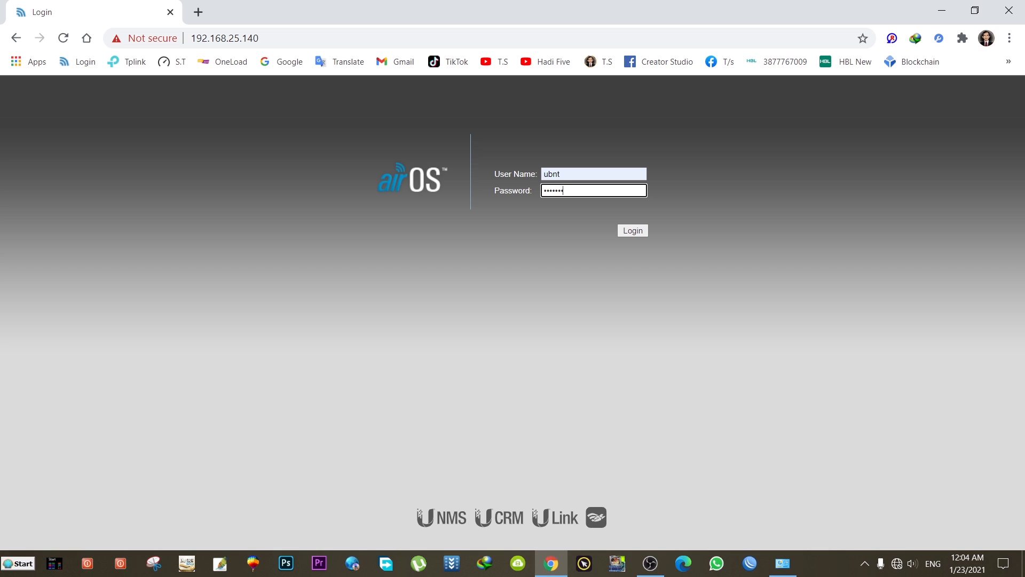
{"action": "key", "text": "Return"}
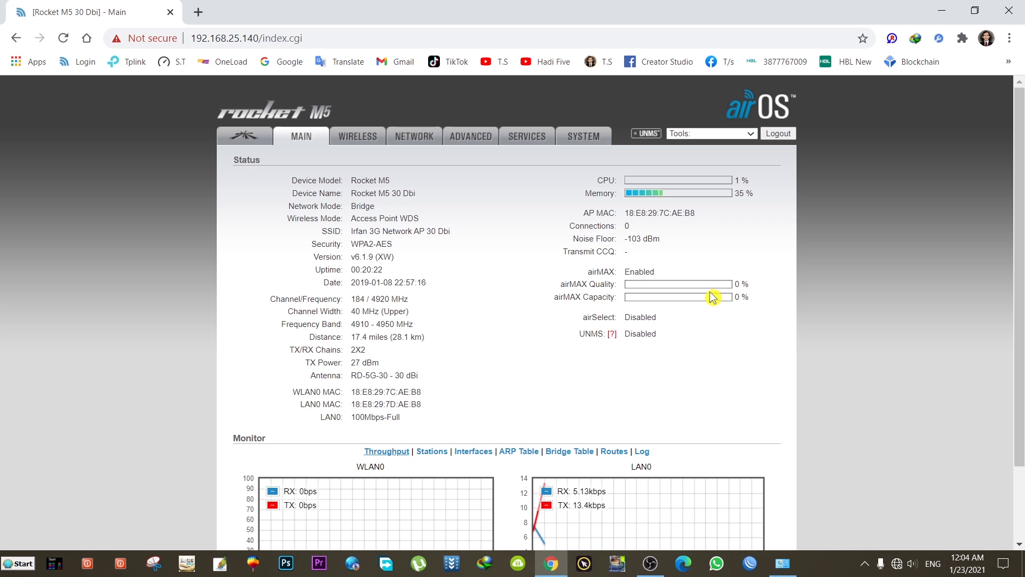
{"action": "scroll", "coordinate": [628, 374], "scroll_direction": "down", "scroll_amount": 2}
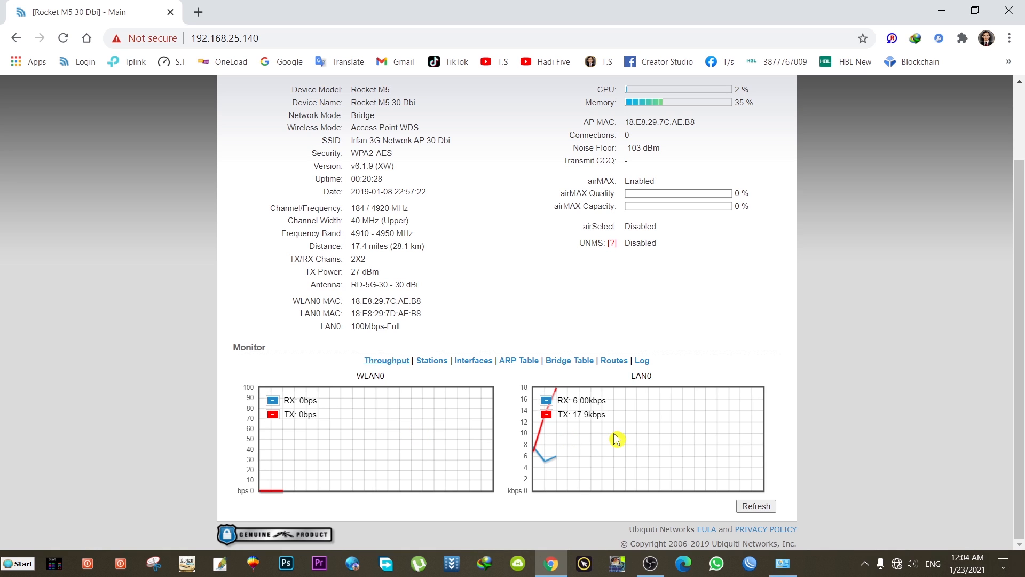
{"action": "scroll", "coordinate": [510, 341], "scroll_direction": "up", "scroll_amount": 2}
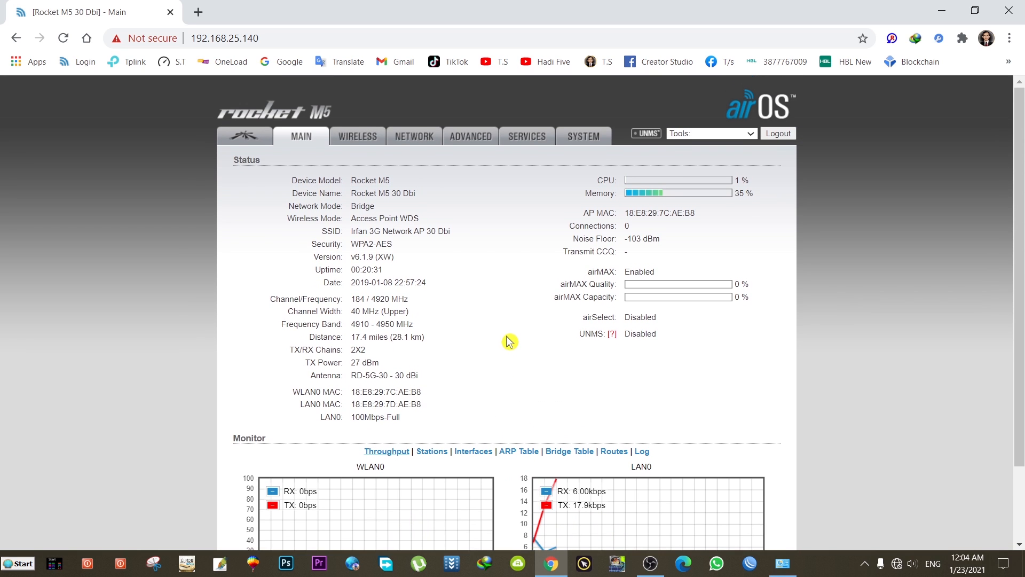
{"action": "left_click", "coordinate": [362, 138]}
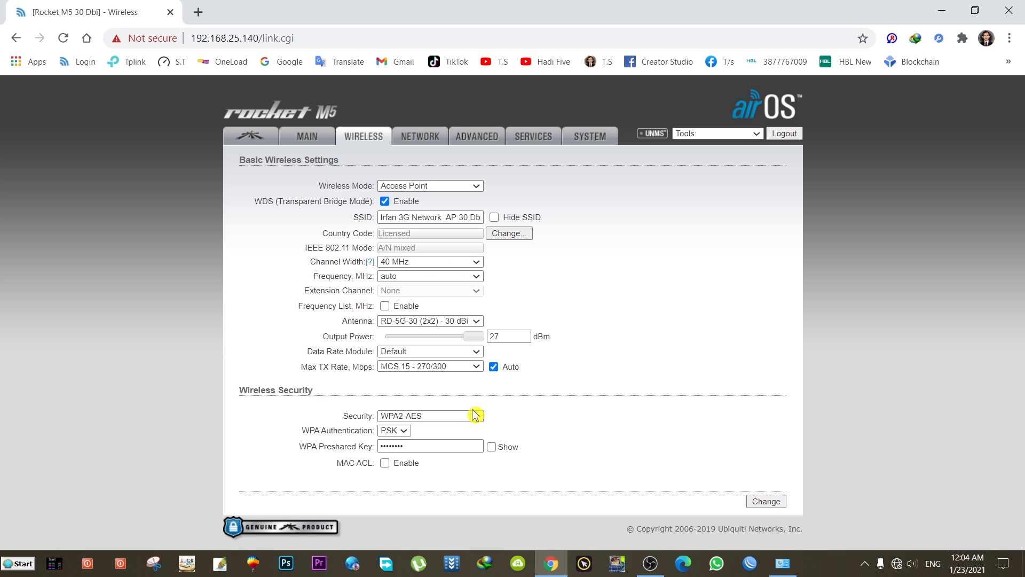
{"action": "left_click", "coordinate": [315, 143]}
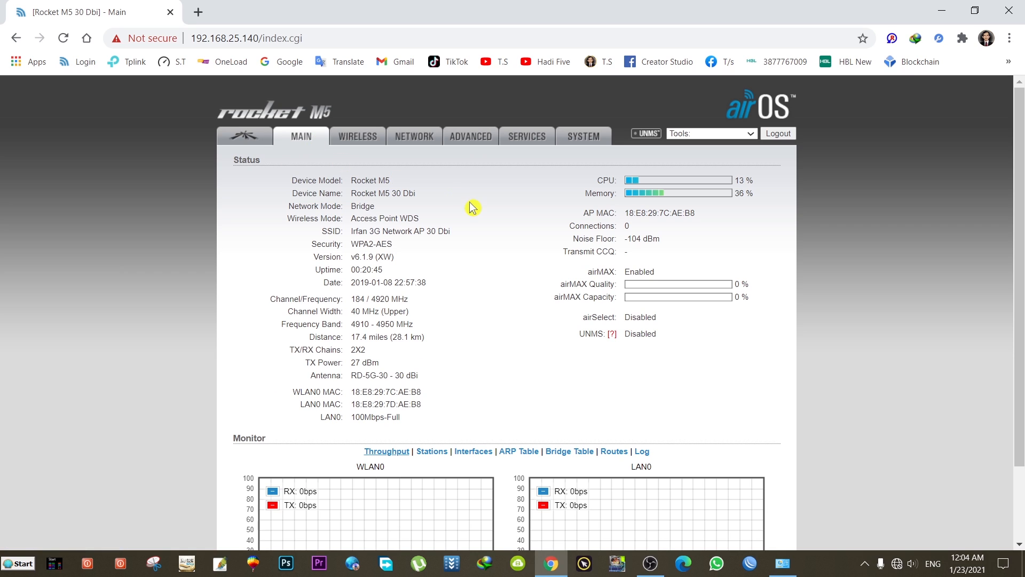
{"action": "left_click_drag", "start_coordinate": [351, 193], "coordinate": [416, 193]}
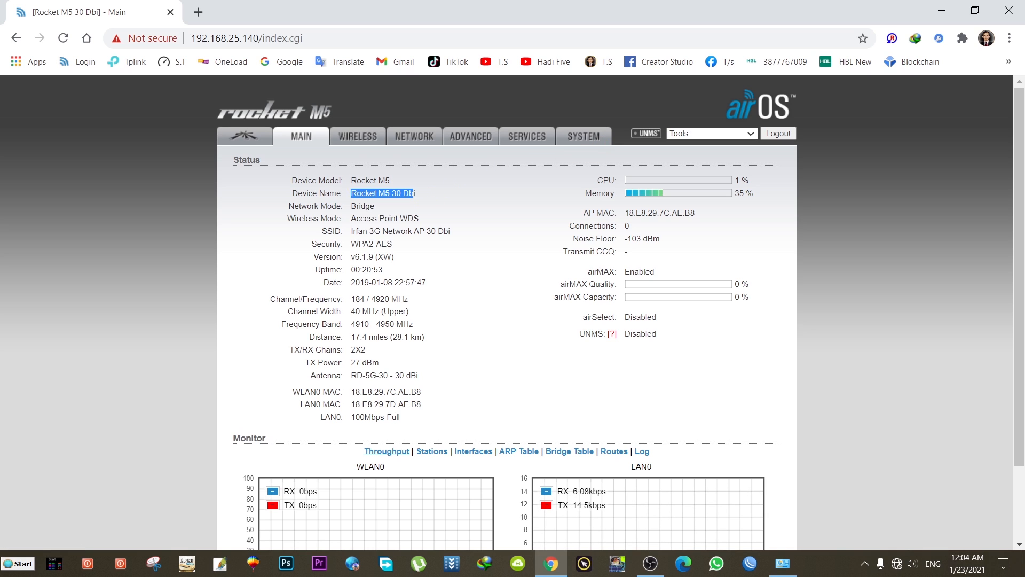
{"action": "left_click", "coordinate": [358, 189]}
{"action": "left_click_drag", "start_coordinate": [356, 180], "coordinate": [393, 181]}
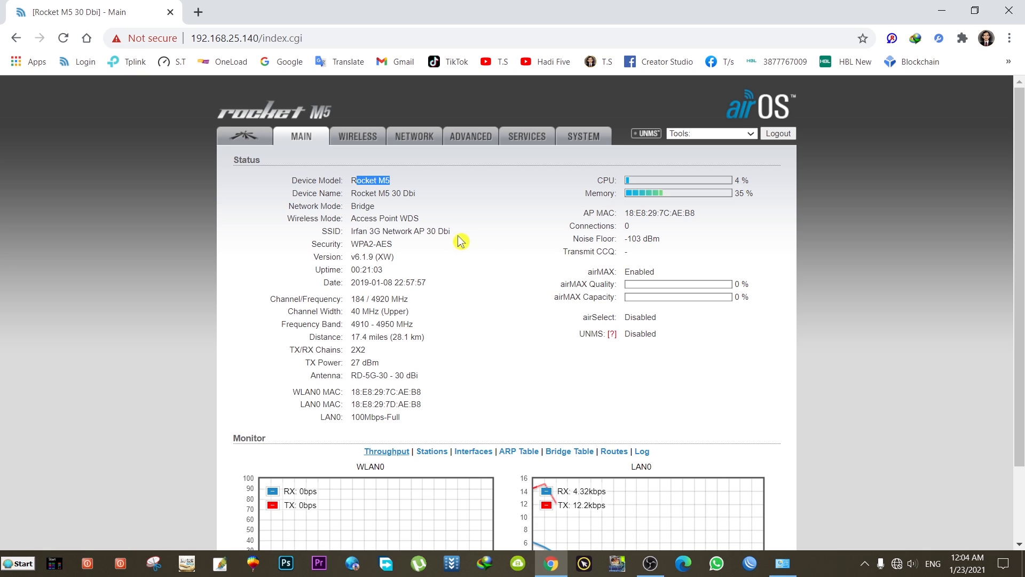
{"action": "left_click_drag", "start_coordinate": [351, 311], "coordinate": [380, 312]}
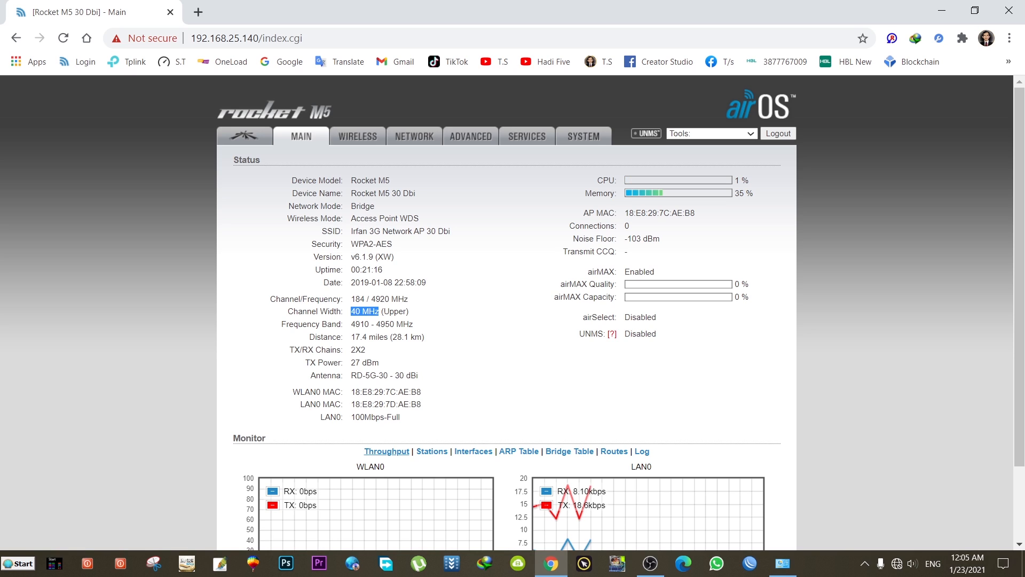
{"action": "left_click_drag", "start_coordinate": [389, 299], "coordinate": [371, 299]}
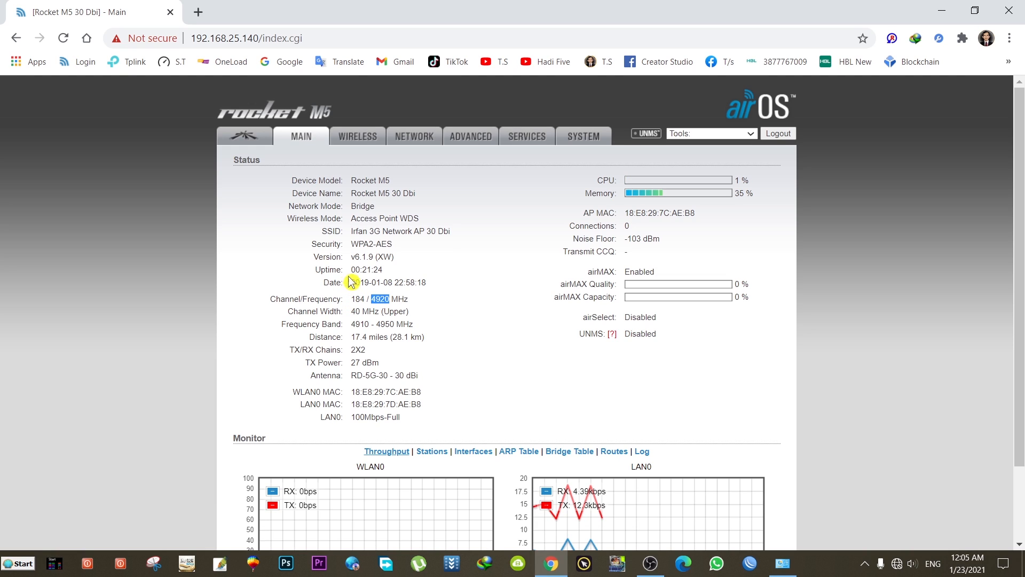
{"action": "left_click_drag", "start_coordinate": [351, 270], "coordinate": [390, 276]}
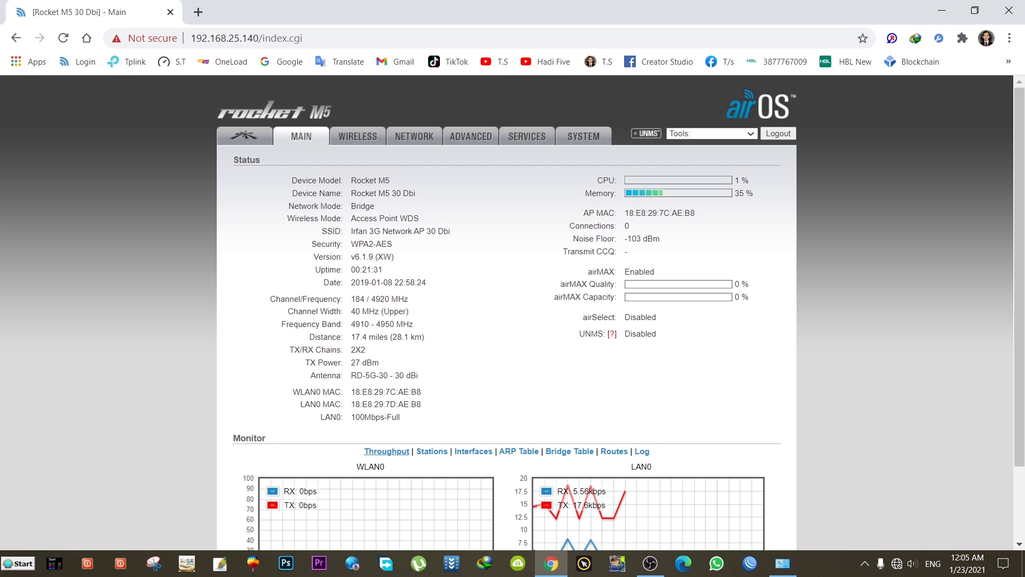
{"action": "left_click_drag", "start_coordinate": [351, 270], "coordinate": [390, 273]}
{"action": "left_click_drag", "start_coordinate": [351, 362], "coordinate": [383, 366]}
{"action": "left_click_drag", "start_coordinate": [355, 404], "coordinate": [422, 405]}
{"action": "scroll", "coordinate": [467, 395], "scroll_direction": "down", "scroll_amount": 2}
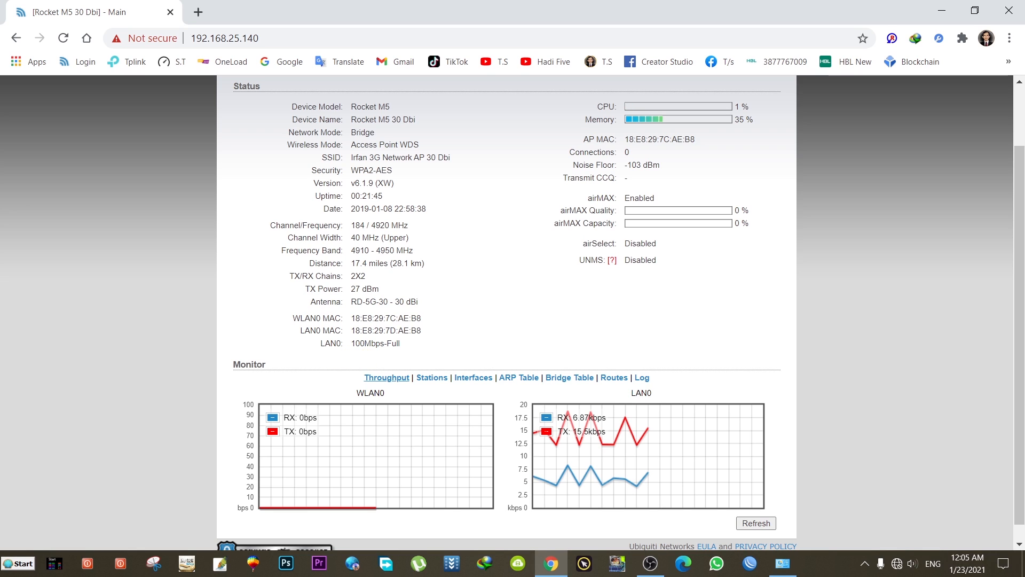
{"action": "left_click_drag", "start_coordinate": [351, 342], "coordinate": [399, 342]}
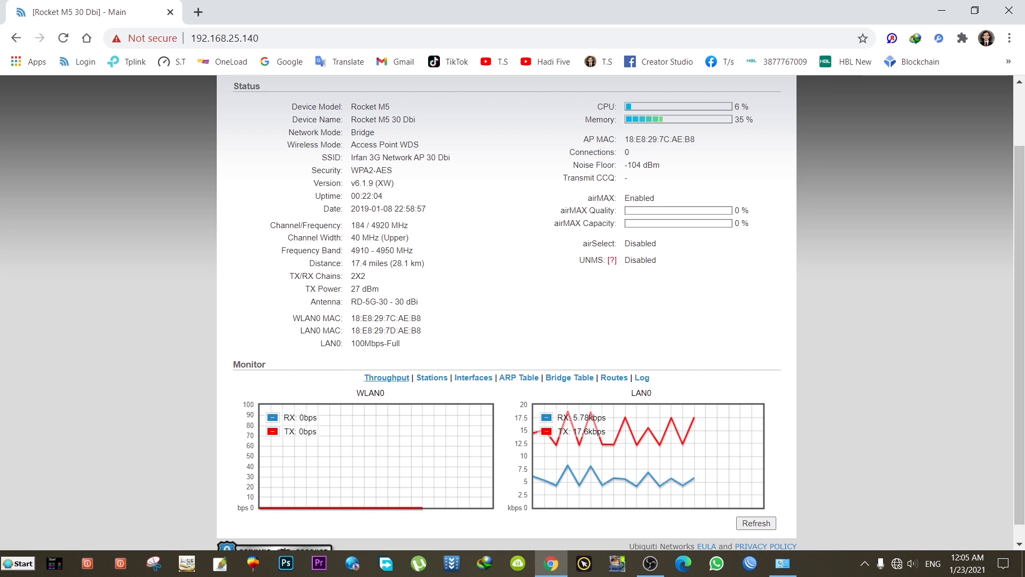
{"action": "left_click_drag", "start_coordinate": [365, 343], "coordinate": [350, 344]}
{"action": "left_click_drag", "start_coordinate": [365, 343], "coordinate": [351, 343]}
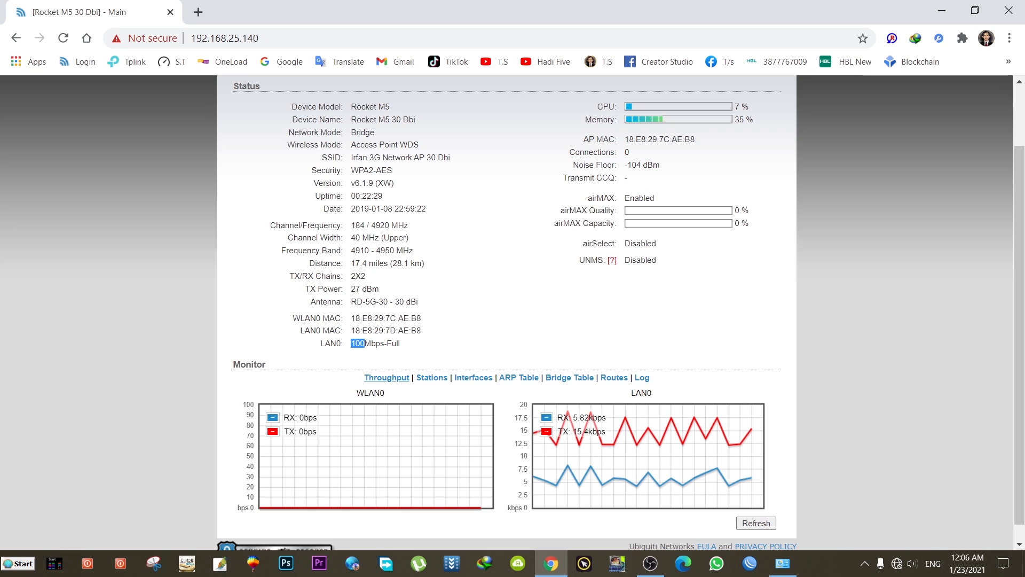
{"action": "left_click", "coordinate": [365, 343]}
{"action": "left_click_drag", "start_coordinate": [350, 344], "coordinate": [372, 343]}
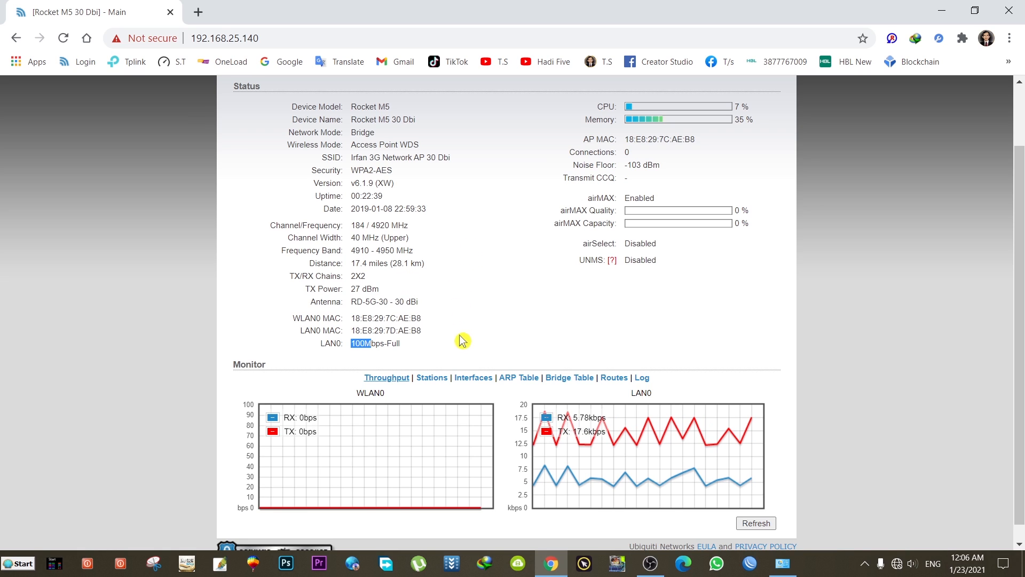
{"action": "left_click", "coordinate": [427, 350]}
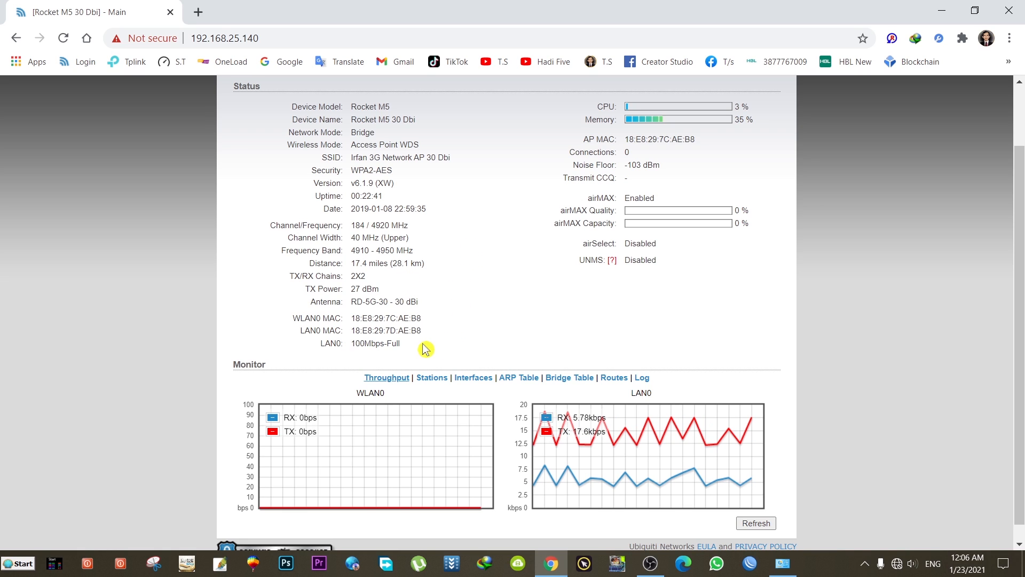
{"action": "left_click_drag", "start_coordinate": [365, 343], "coordinate": [351, 343]}
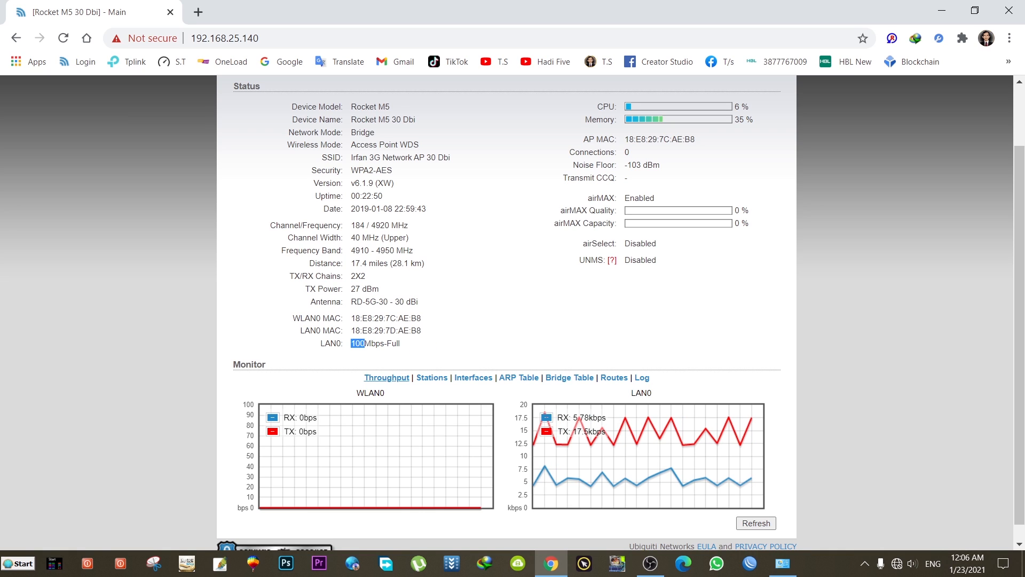
{"action": "left_click", "coordinate": [361, 344]}
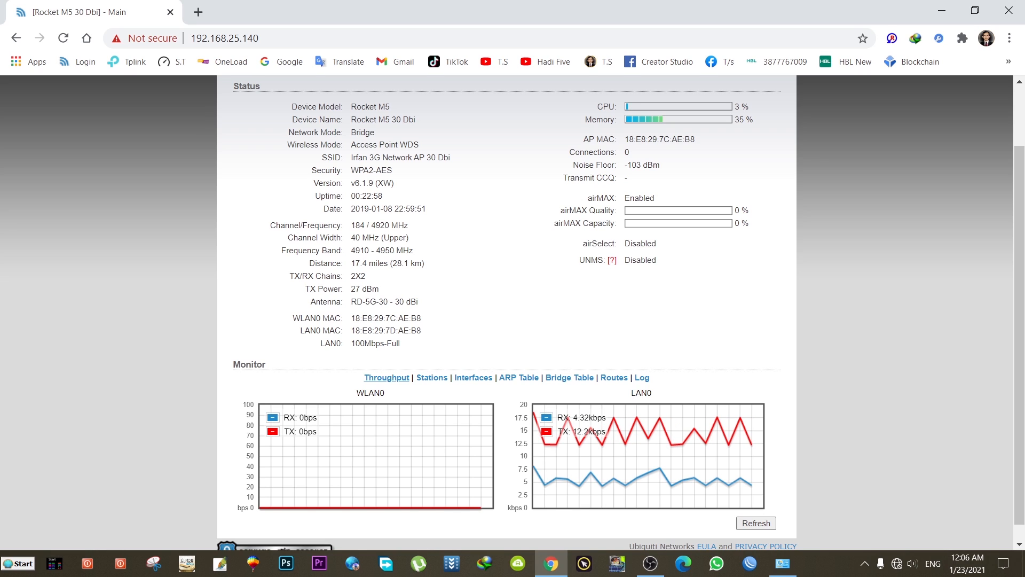
{"action": "left_click_drag", "start_coordinate": [366, 344], "coordinate": [352, 348]}
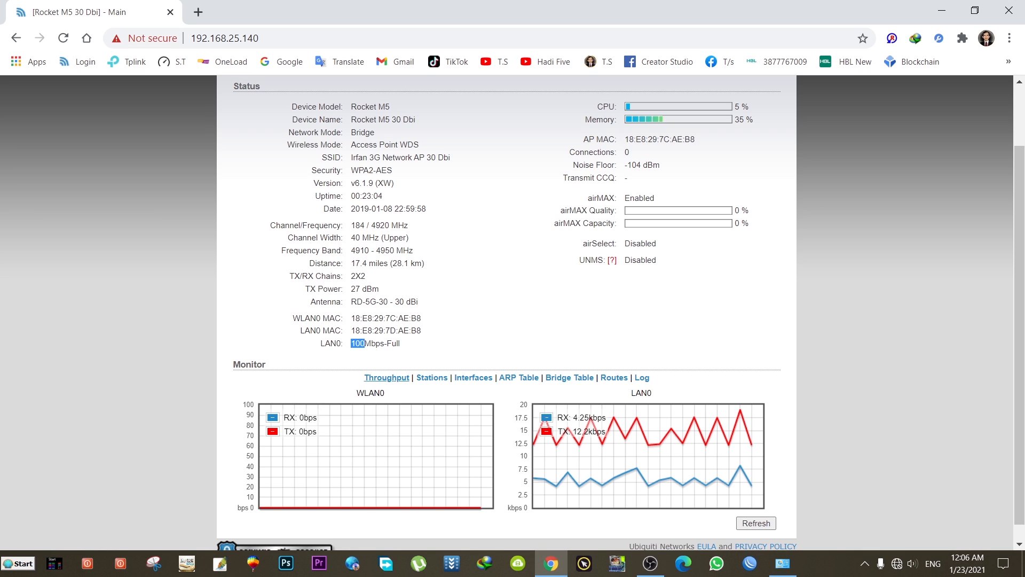
{"action": "left_click", "coordinate": [414, 344]}
{"action": "scroll", "coordinate": [502, 327], "scroll_direction": "up", "scroll_amount": 3}
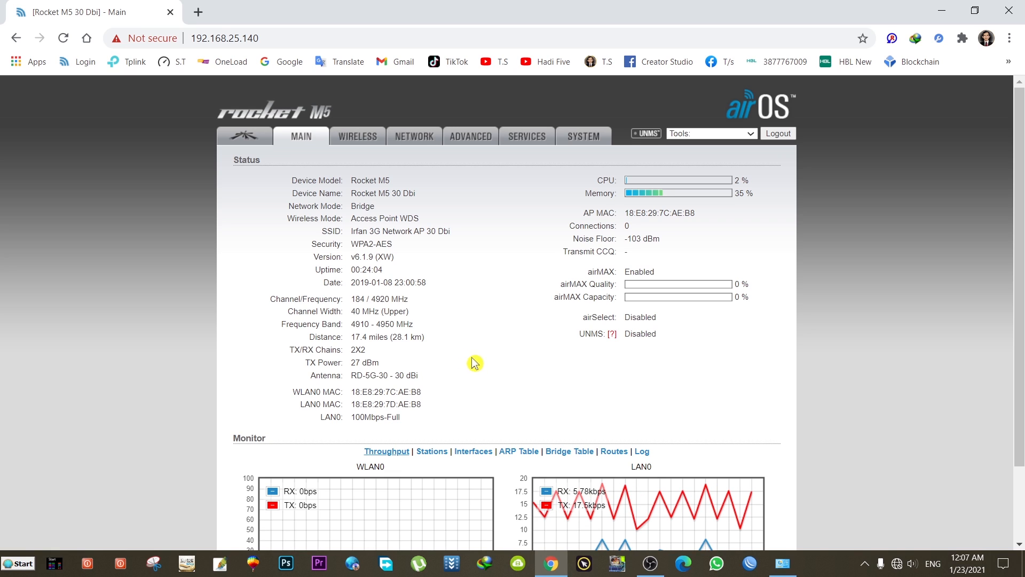
{"action": "left_click_drag", "start_coordinate": [351, 231], "coordinate": [452, 233]}
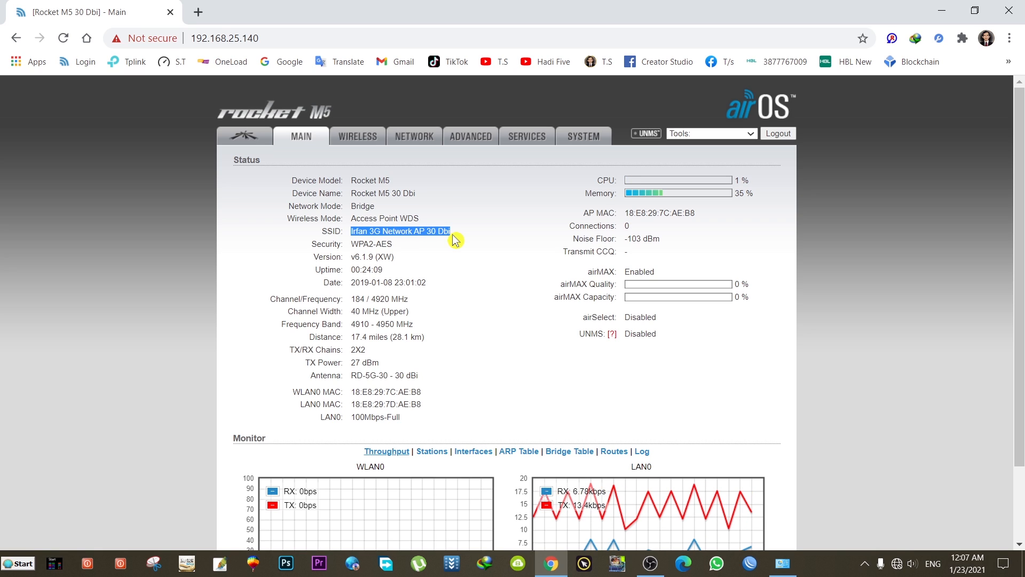